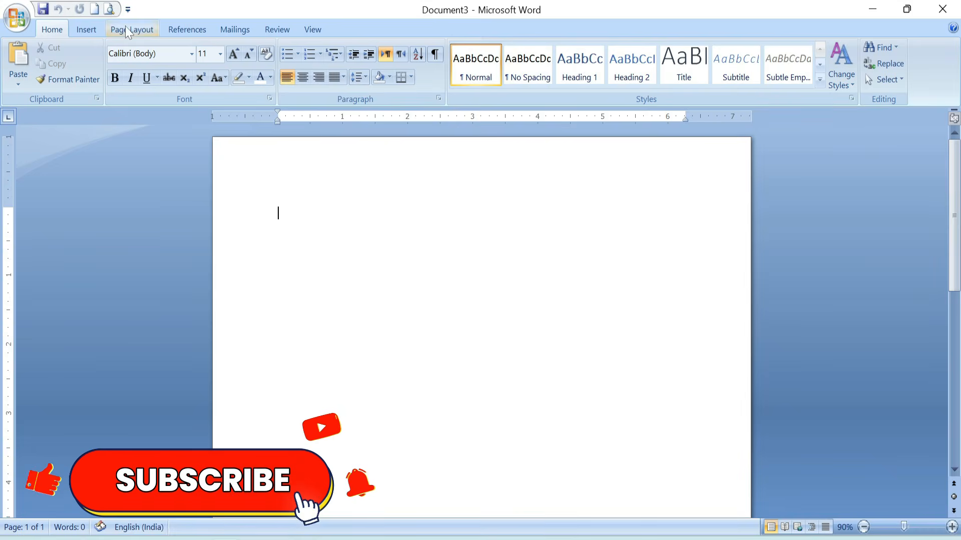
Set the page to A4 in landscape orientation with Narrow 0.5" margins.
left_click(126, 30)
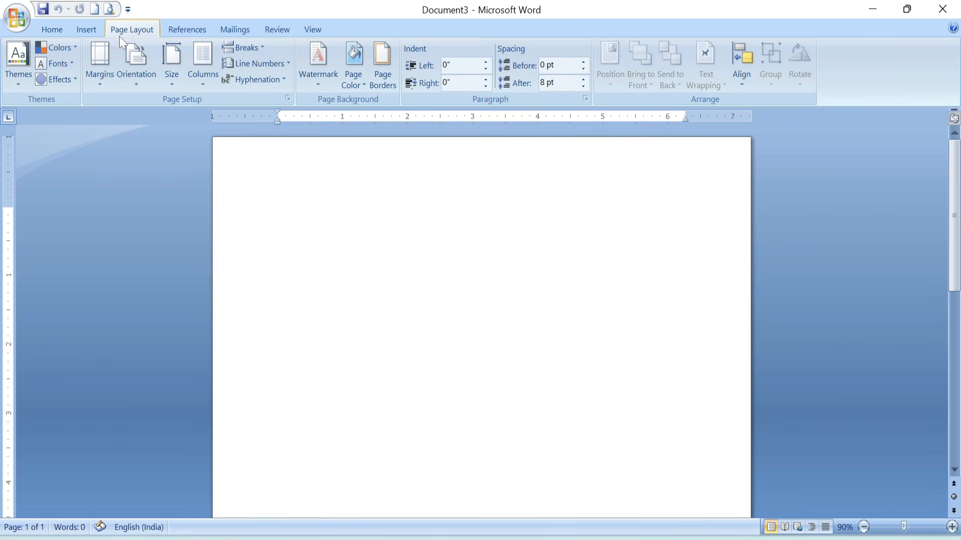
left_click(170, 58)
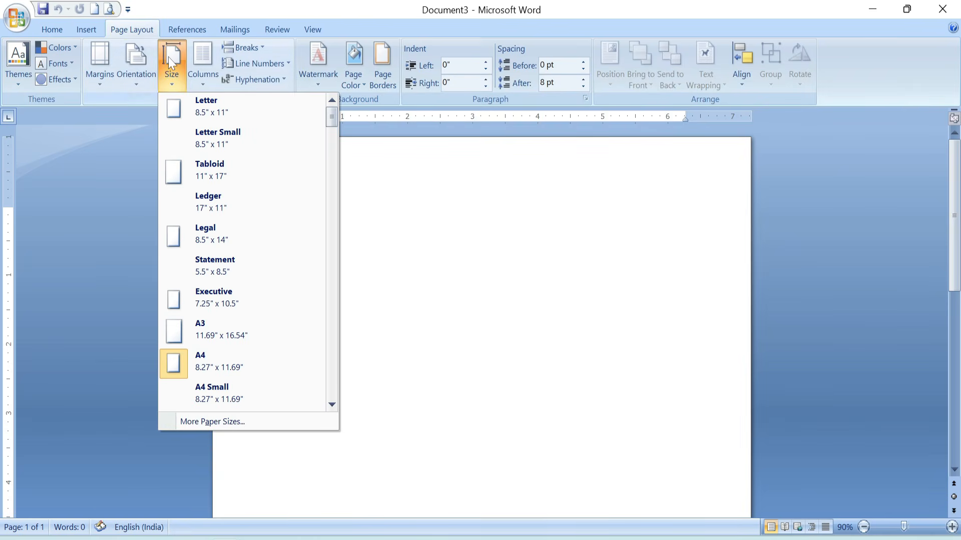
left_click(211, 366)
left_click(134, 62)
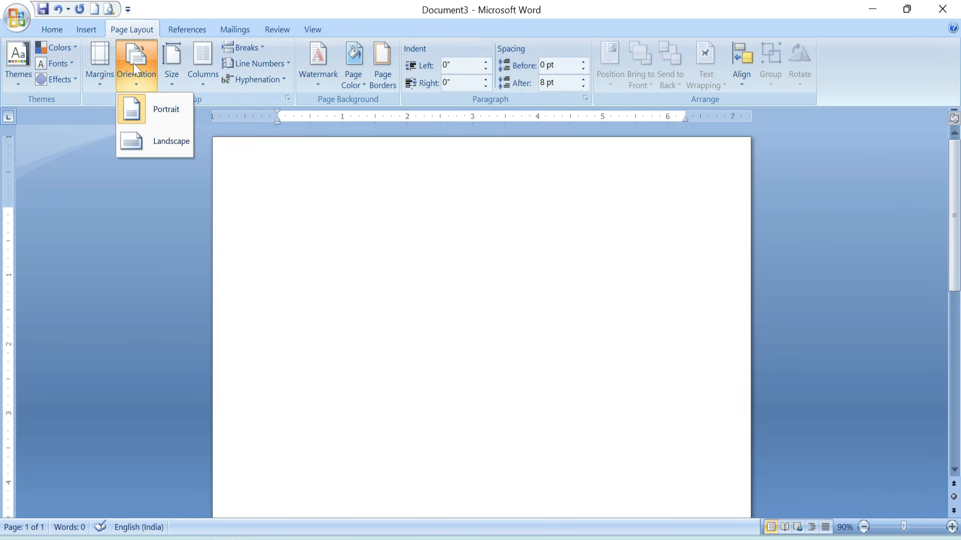
left_click(138, 142)
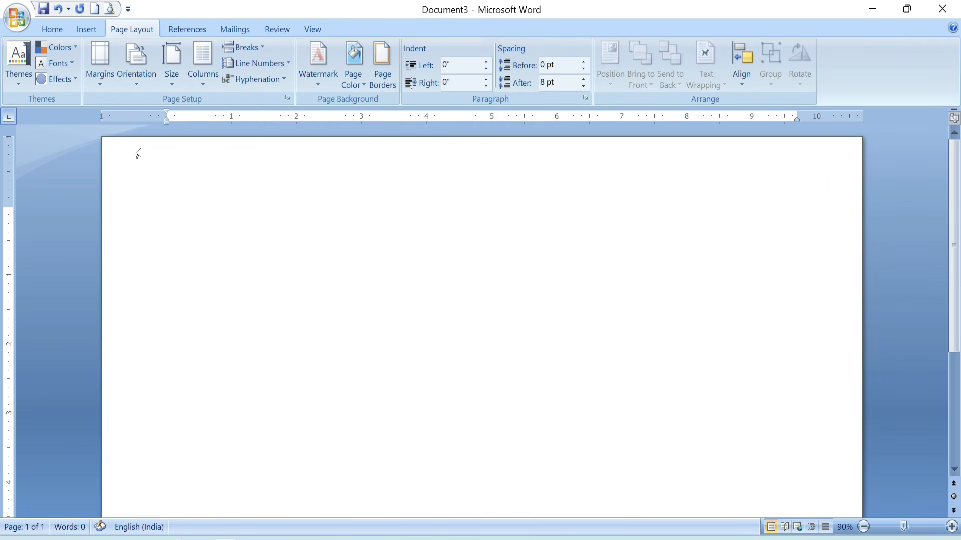
left_click(98, 57)
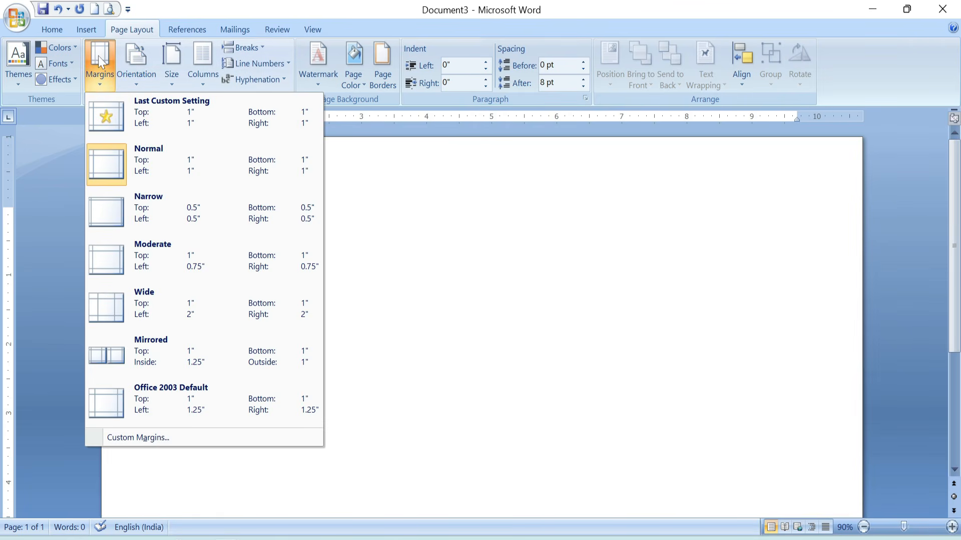
left_click(99, 209)
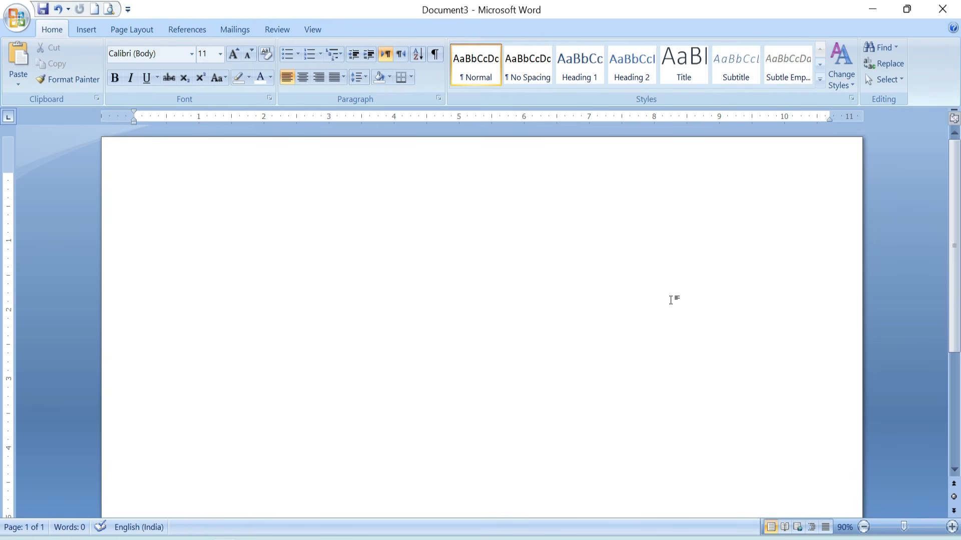
Insert a table with 36 columns and 30 rows.
left_click(80, 29)
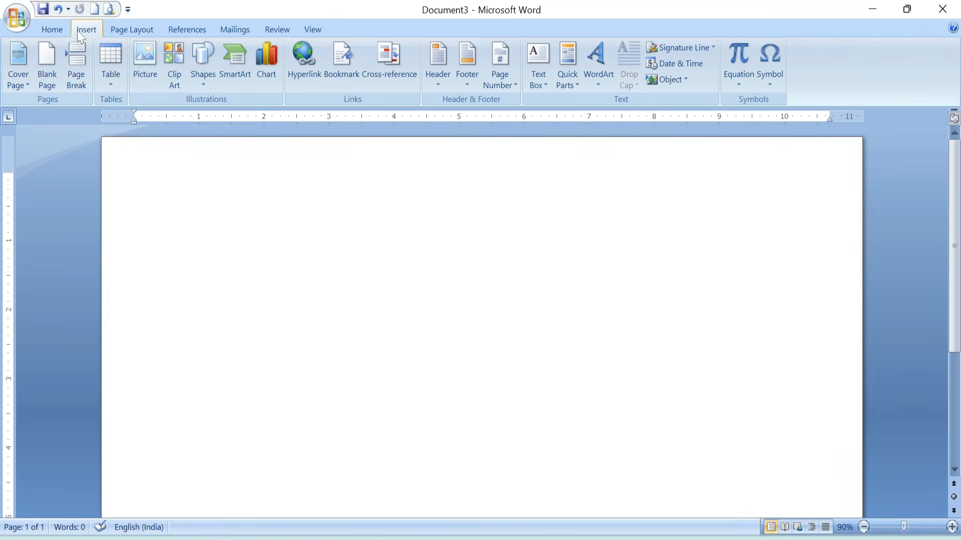
left_click(108, 55)
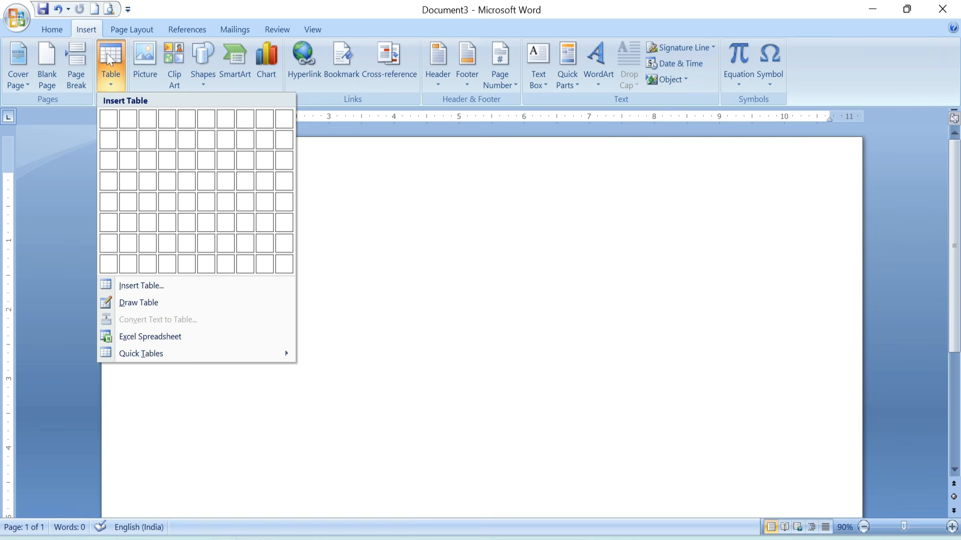
left_click(155, 286)
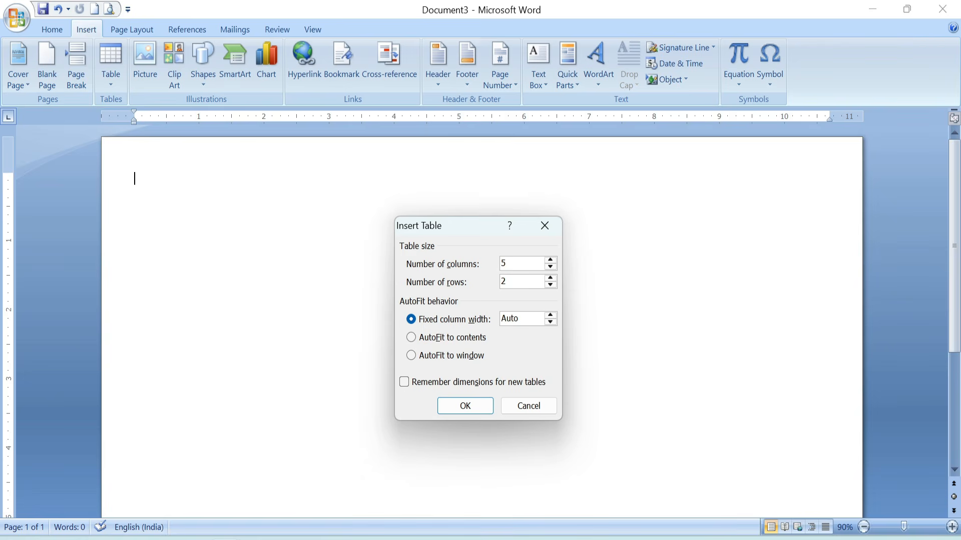
type("36")
left_click(518, 282)
key("BackSpace")
type("30")
left_click(466, 406)
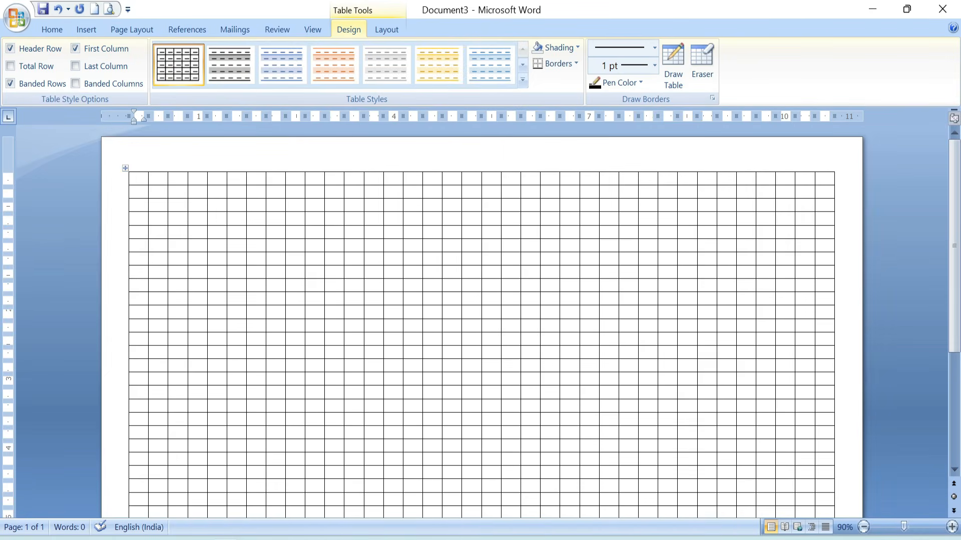
Set the column width of the entire table to 0.25".
left_click(125, 169)
left_click(389, 29)
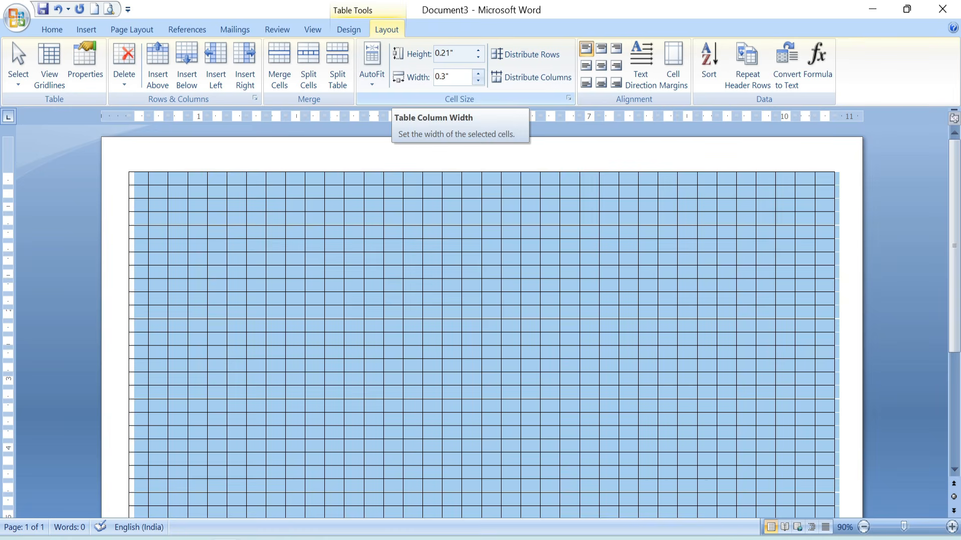
left_click(446, 77)
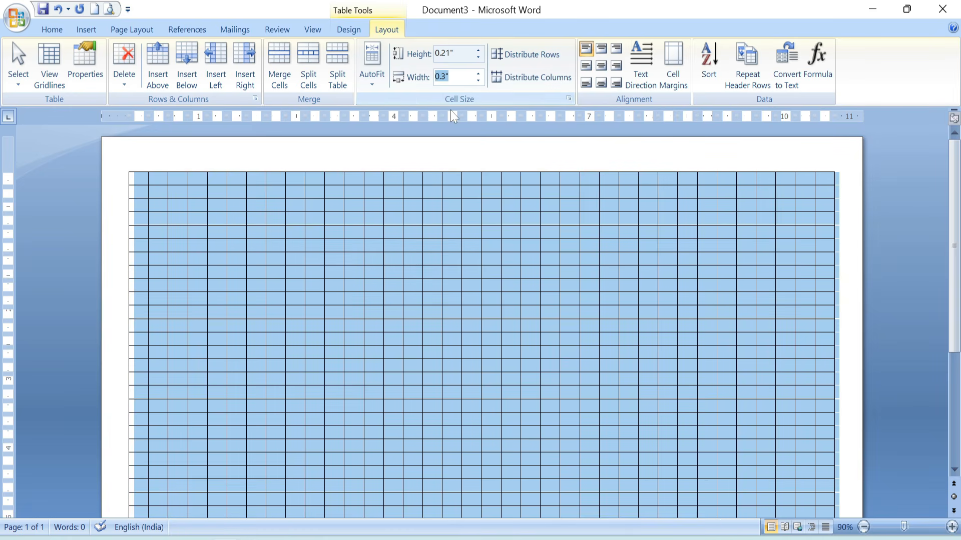
left_click(445, 78)
key("BackSpace")
type("25")
key("Return")
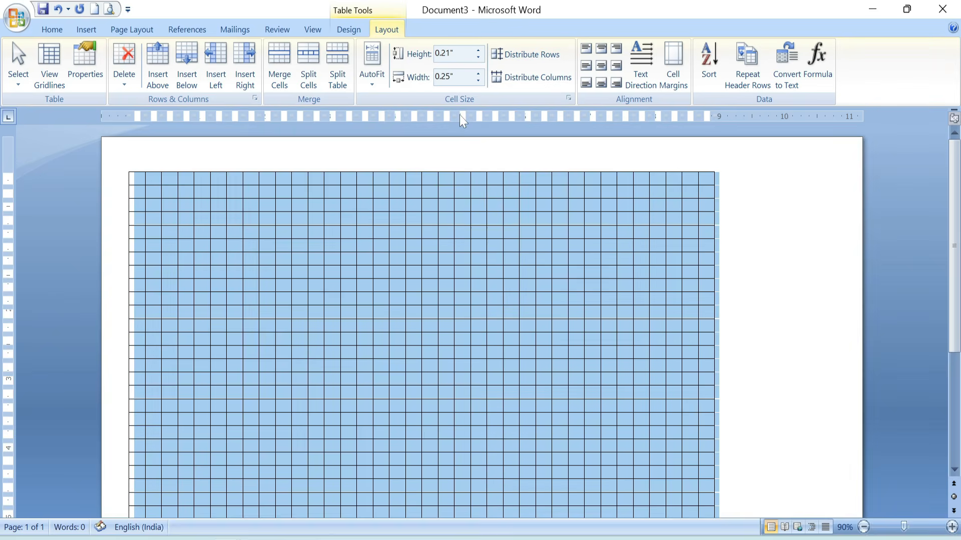
left_click(677, 262)
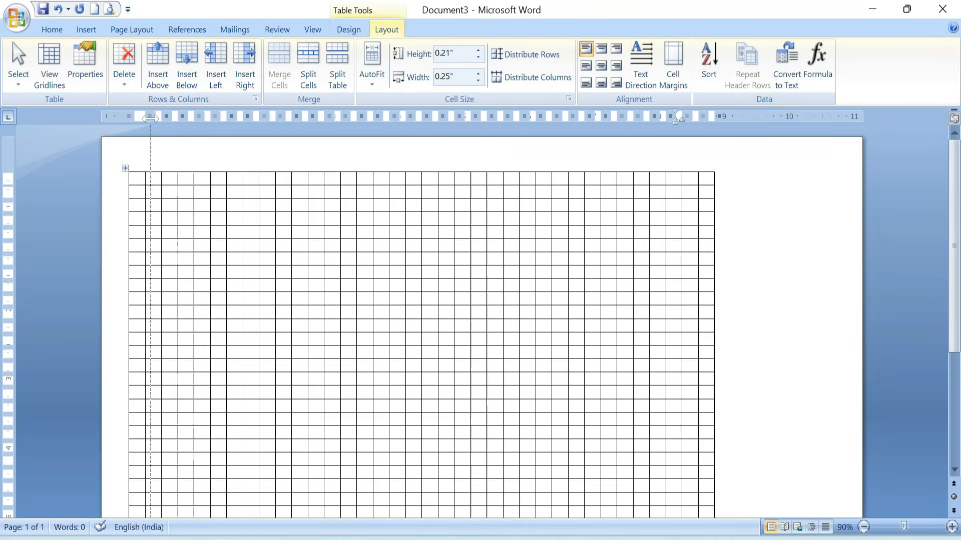
Widen the table's first column to about 2.08" so the grid spans the space between the page margins.
left_click_drag(153, 170, 229, 193)
left_click_drag(195, 132, 236, 132)
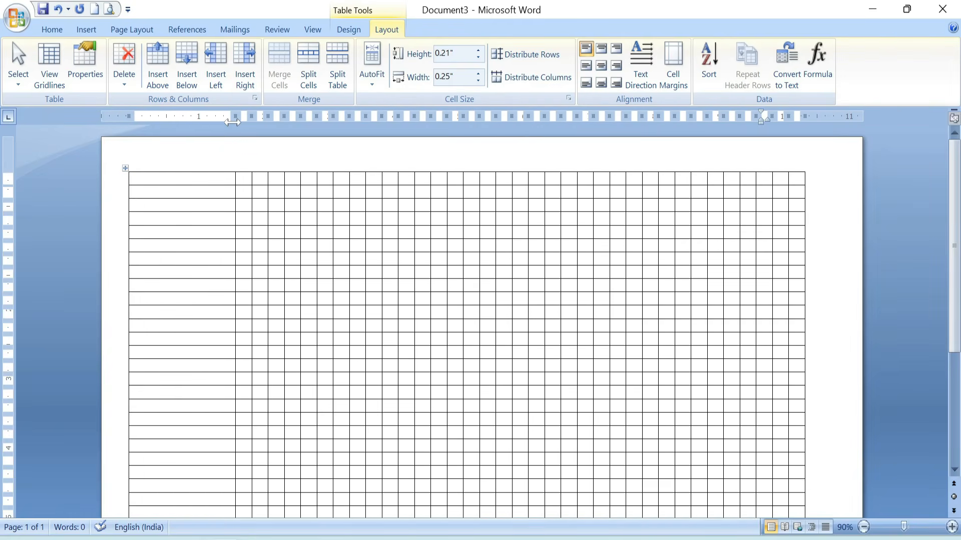
left_click_drag(233, 116, 264, 117)
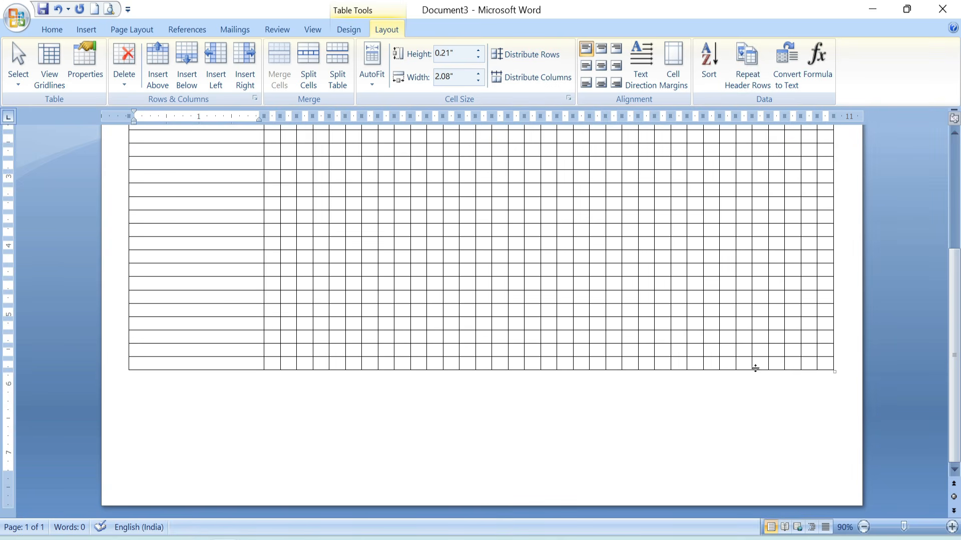
scroll(298, 427, "up", 3)
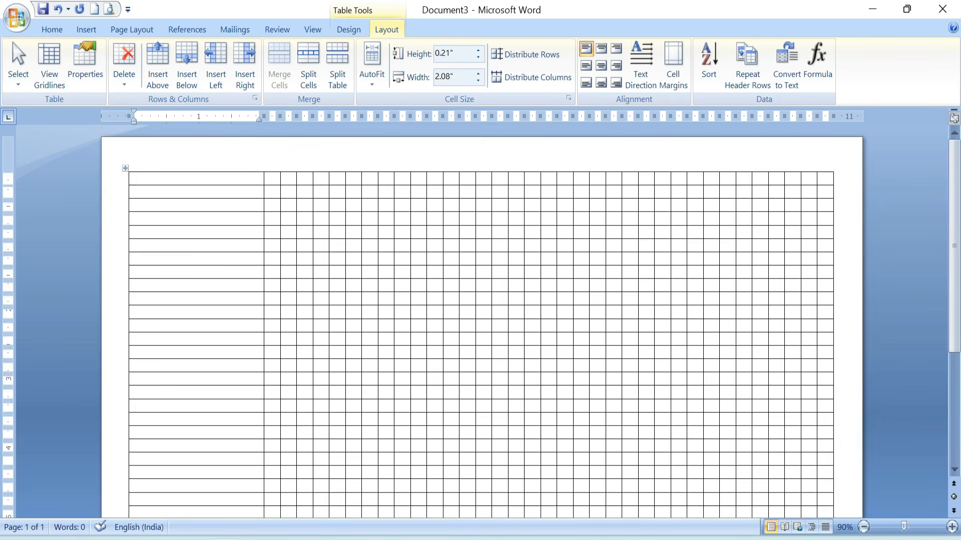
Merge all cells in the table's top row and increase the row height to about 0.87".
left_click_drag(208, 179, 832, 173)
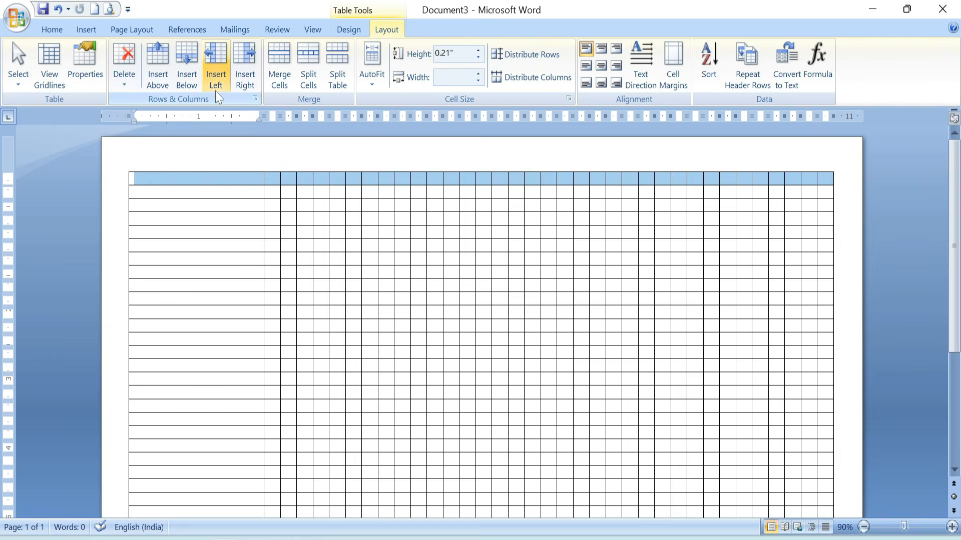
left_click(278, 56)
left_click(379, 180)
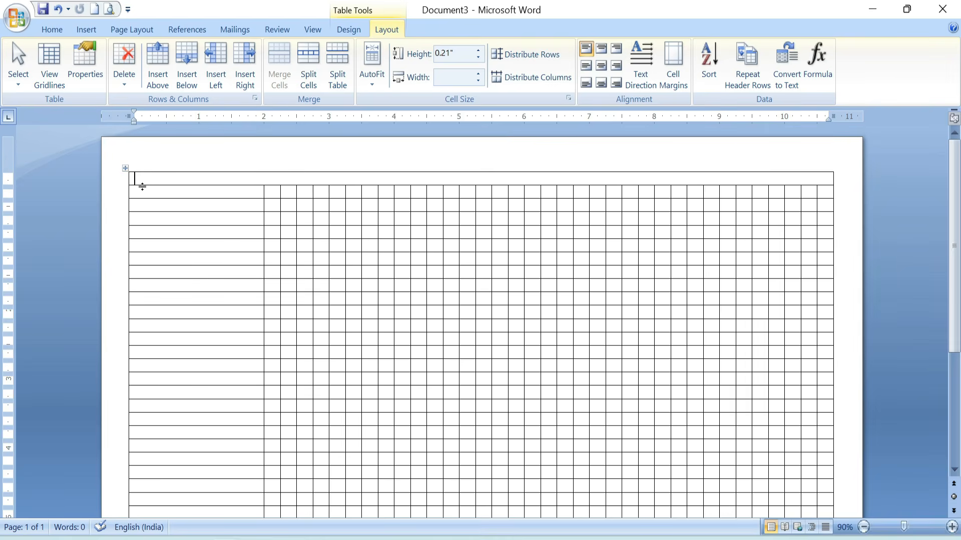
left_click_drag(142, 187, 142, 232)
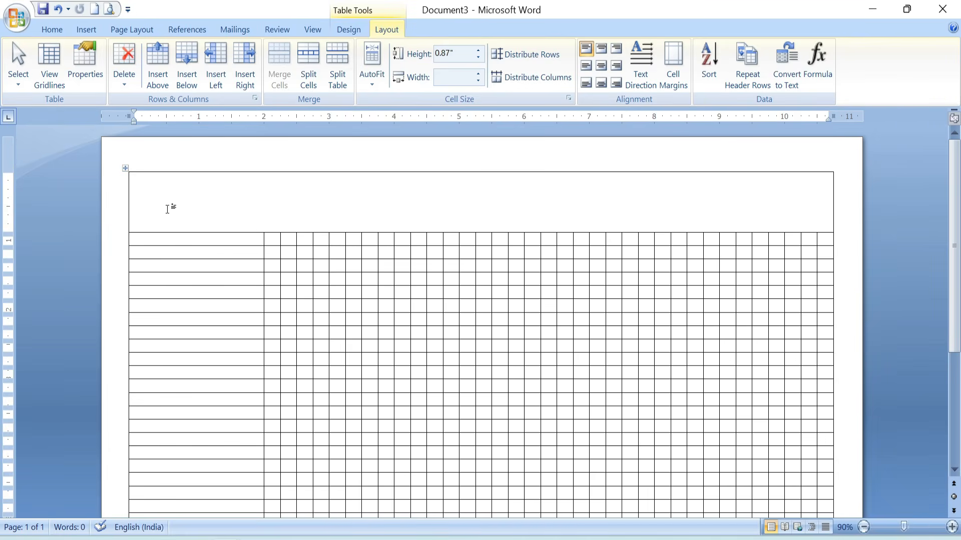
left_click(432, 332)
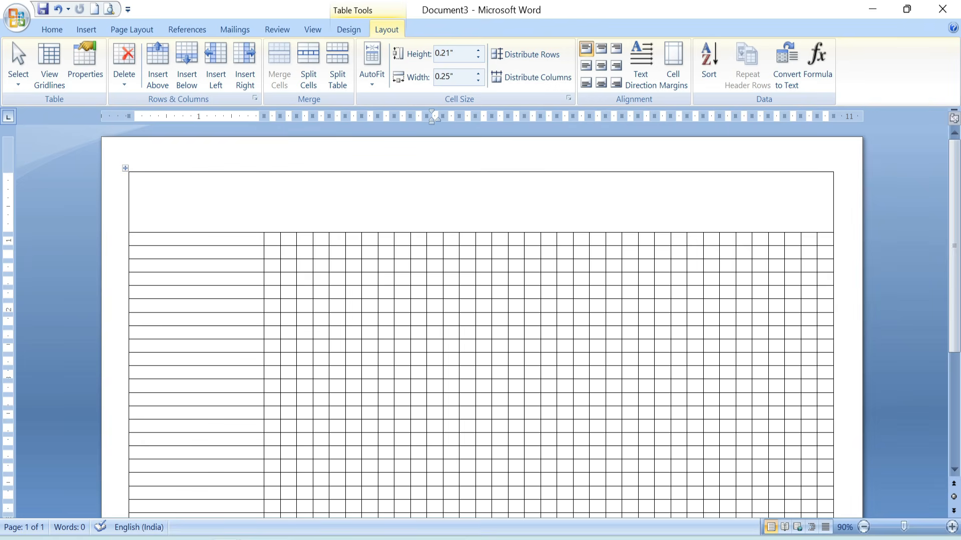
Apply 1 pt borders to all lines of the entire table.
left_click(126, 169)
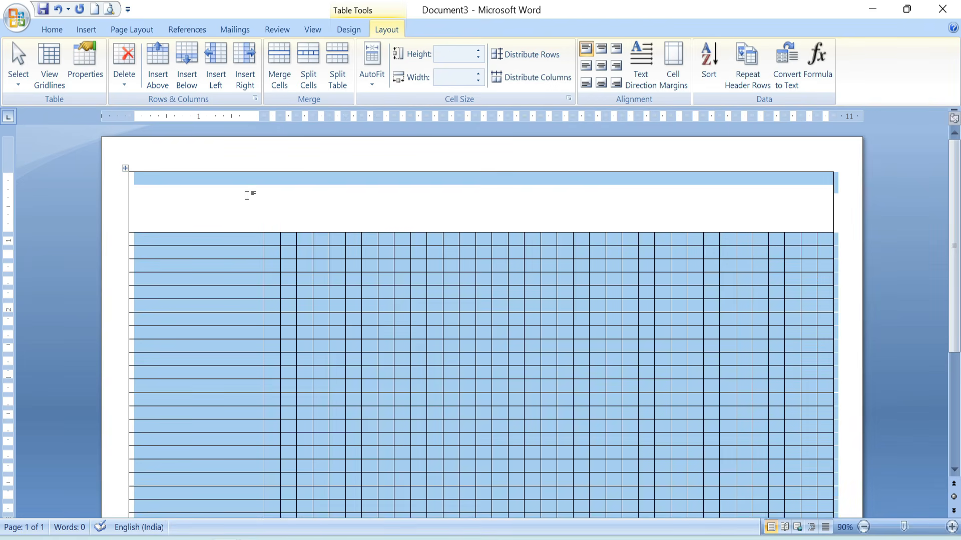
left_click(347, 34)
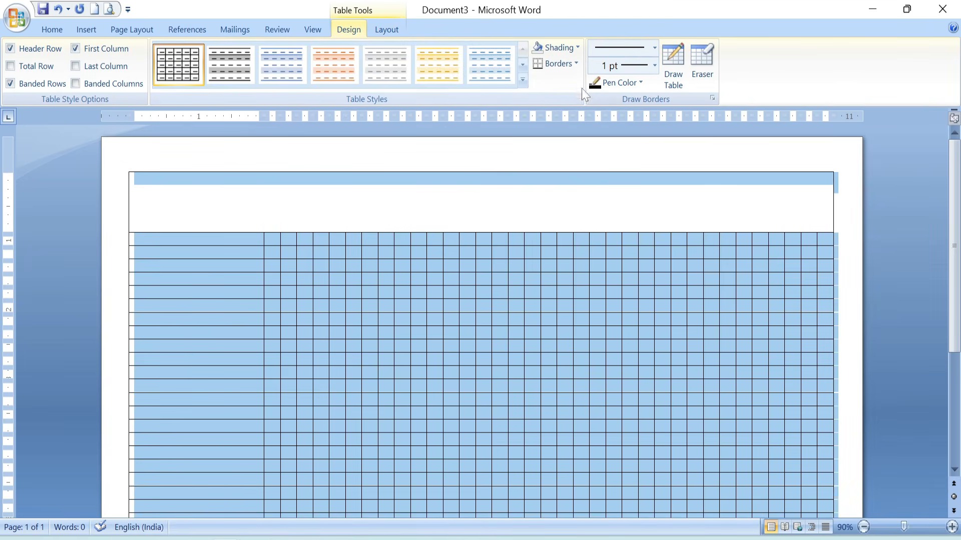
left_click(577, 64)
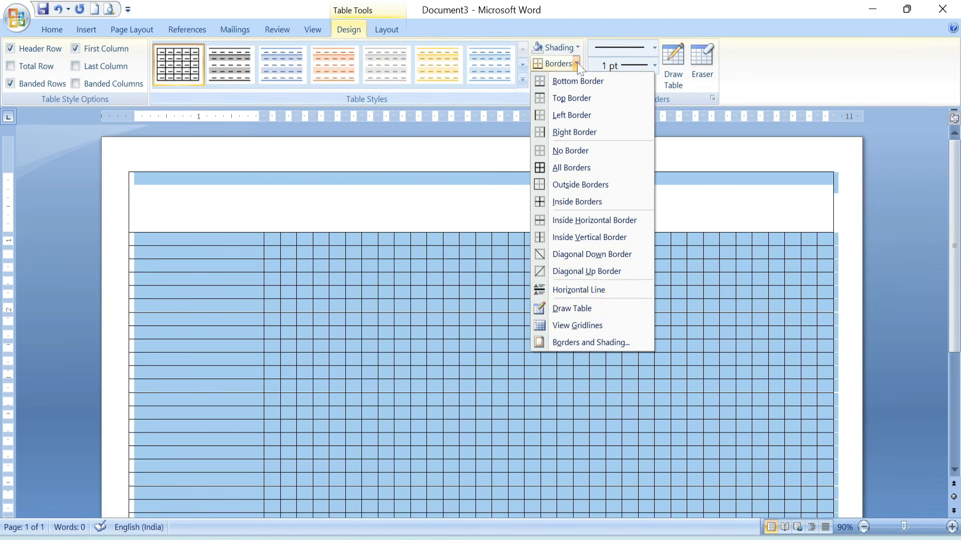
left_click(576, 342)
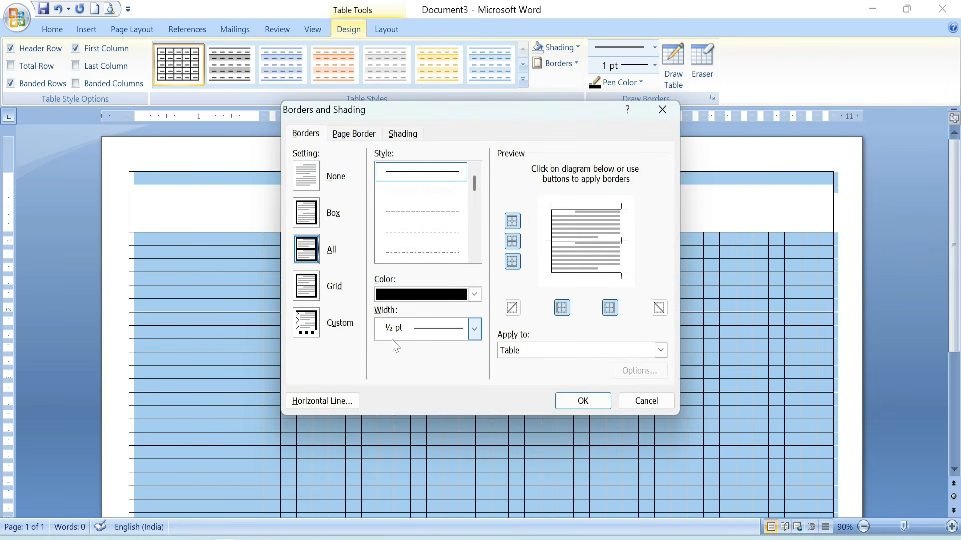
left_click(474, 329)
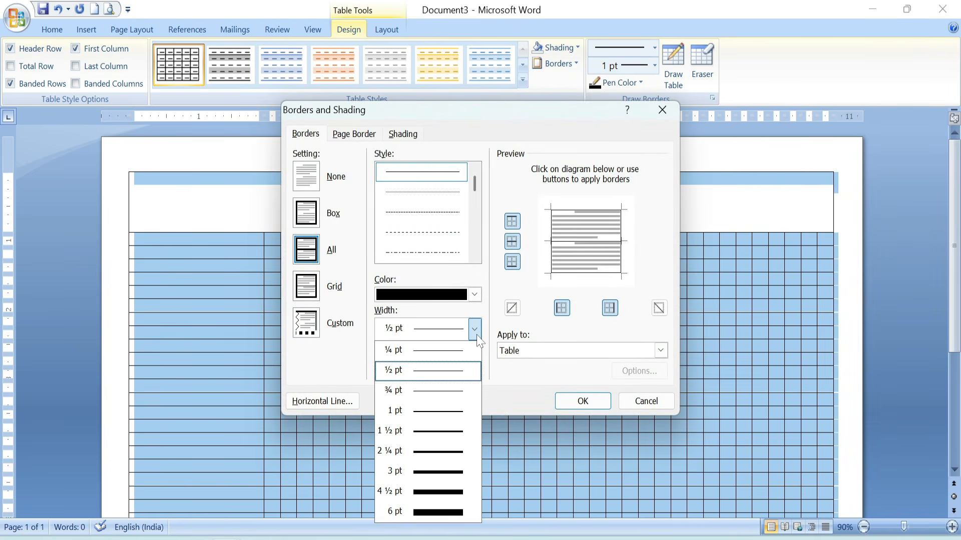
left_click(397, 411)
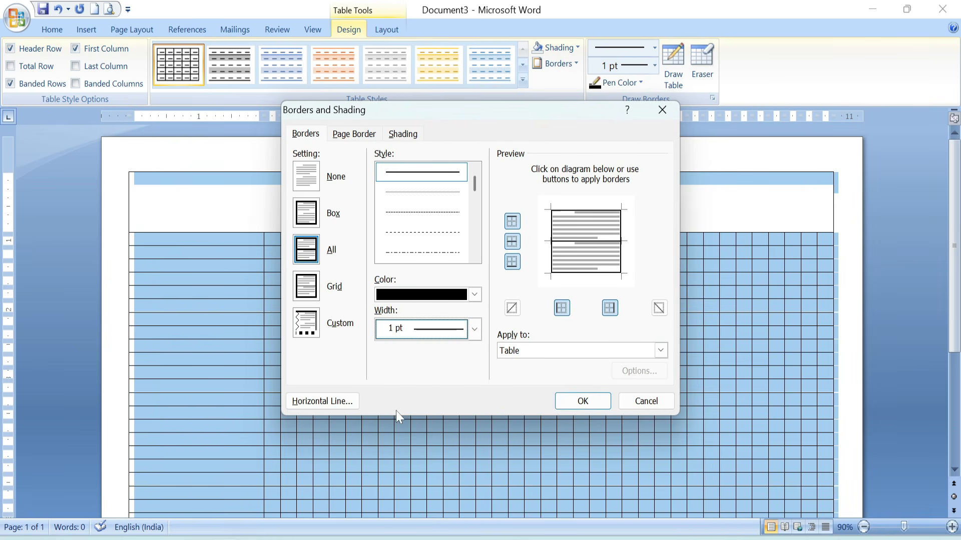
left_click(576, 403)
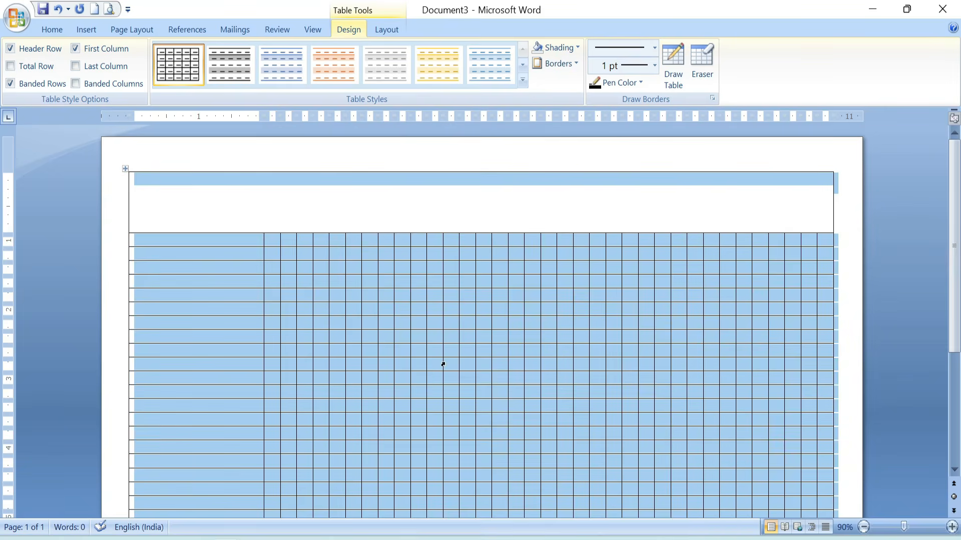
left_click(434, 337)
scroll(625, 336, "down", 5)
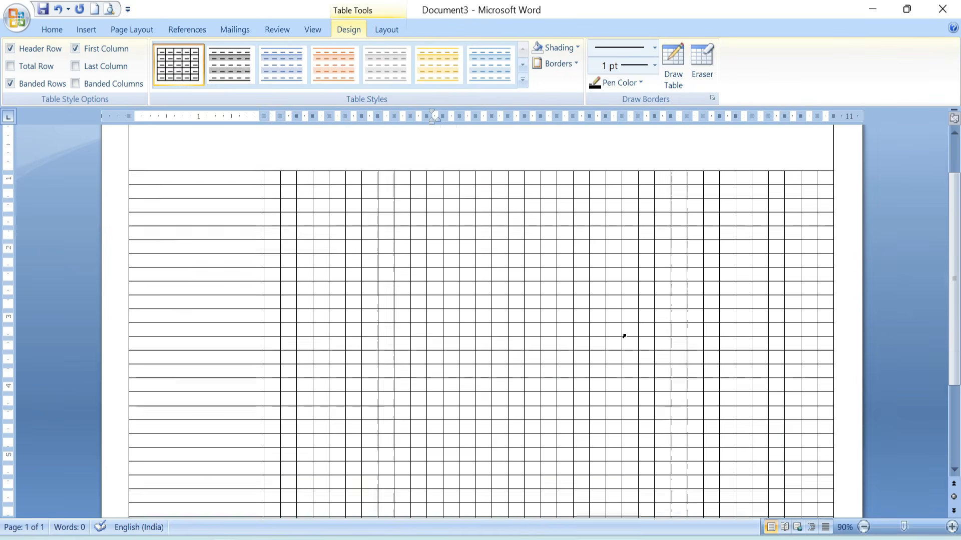
scroll(624, 336, "up", 5)
Draw a text box about 7.4" wide and 0.81" high over the right-hand part of the merged header row.
left_click(353, 195)
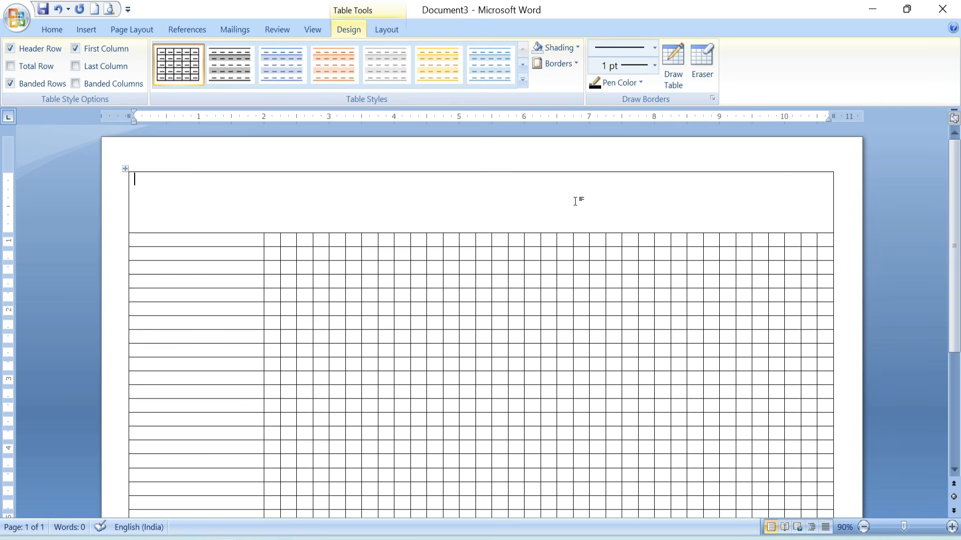
left_click(86, 31)
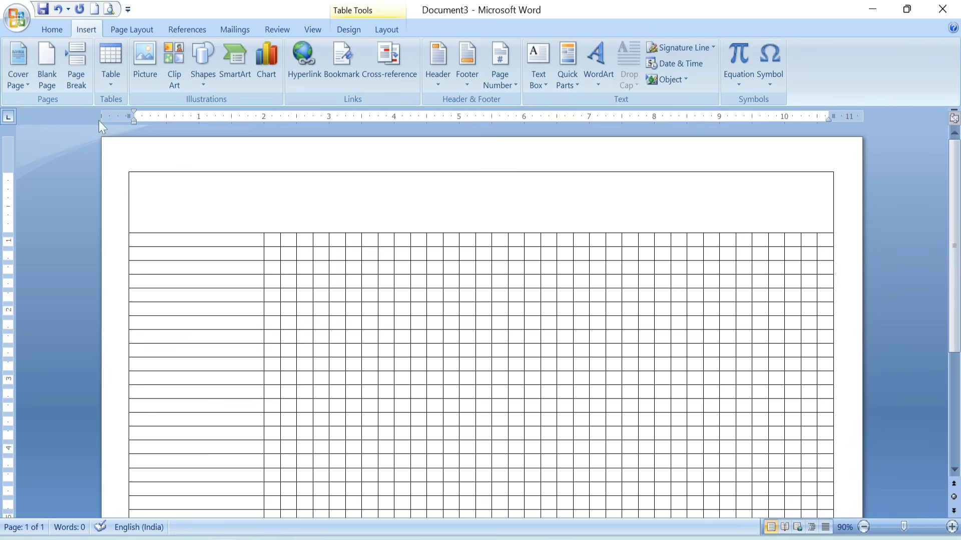
left_click(205, 82)
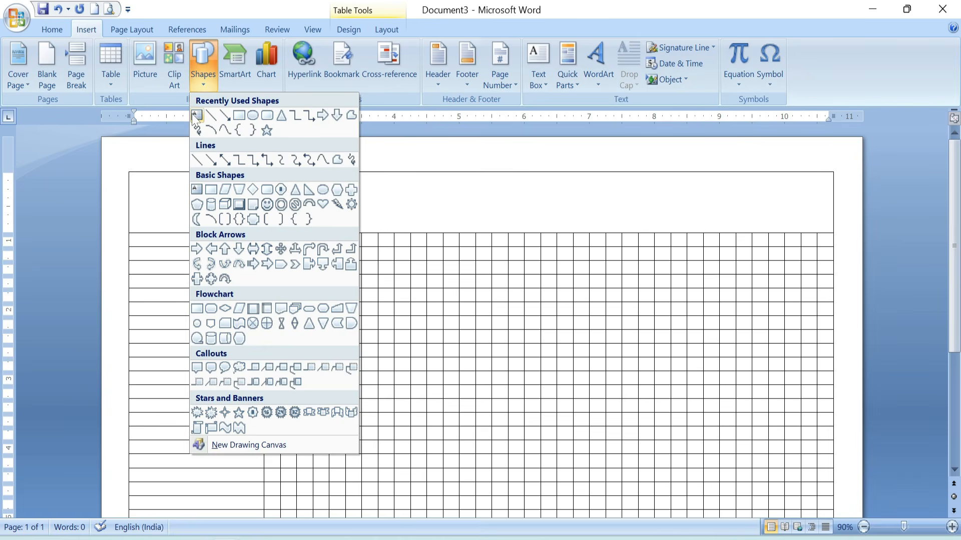
left_click(197, 116)
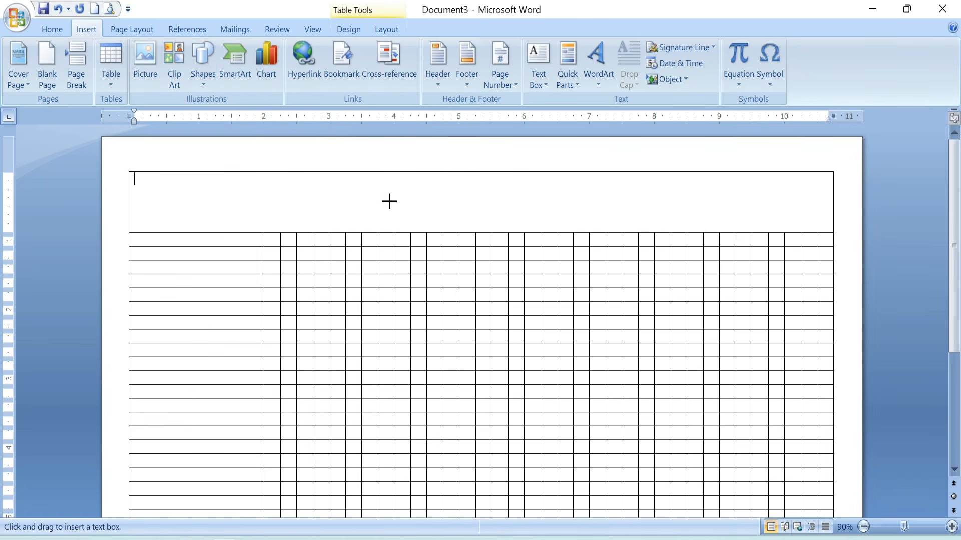
left_click_drag(346, 174, 830, 232)
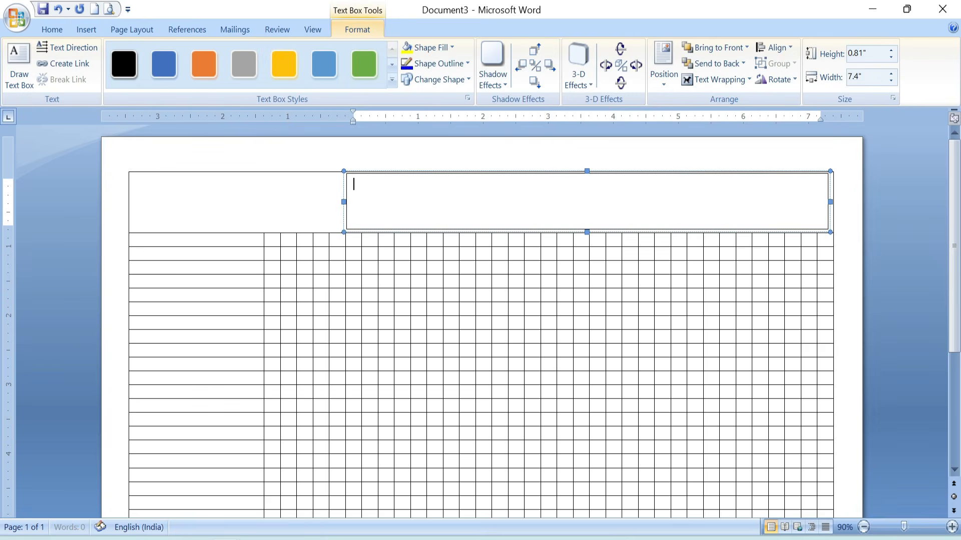
Remove the outline and the fill from the text box in the header row.
left_click(468, 64)
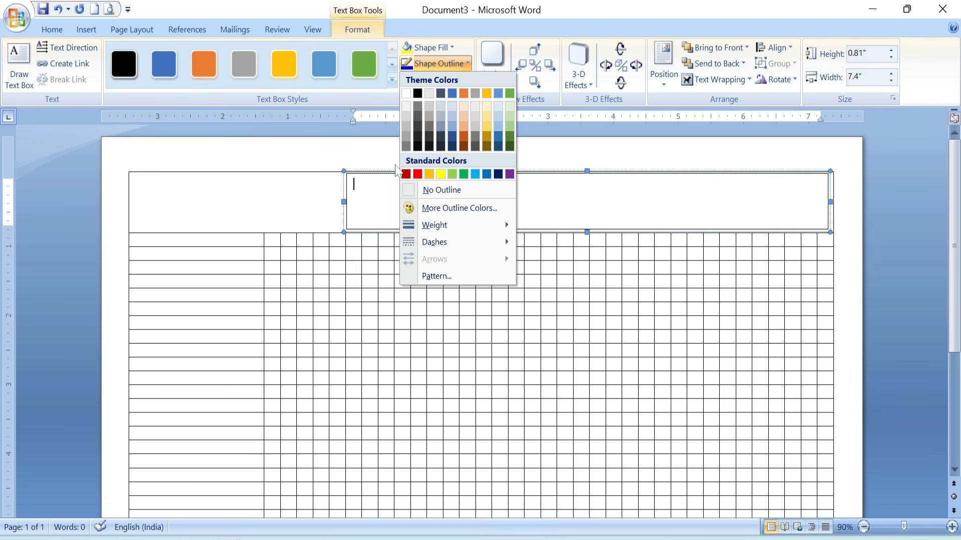
left_click(428, 191)
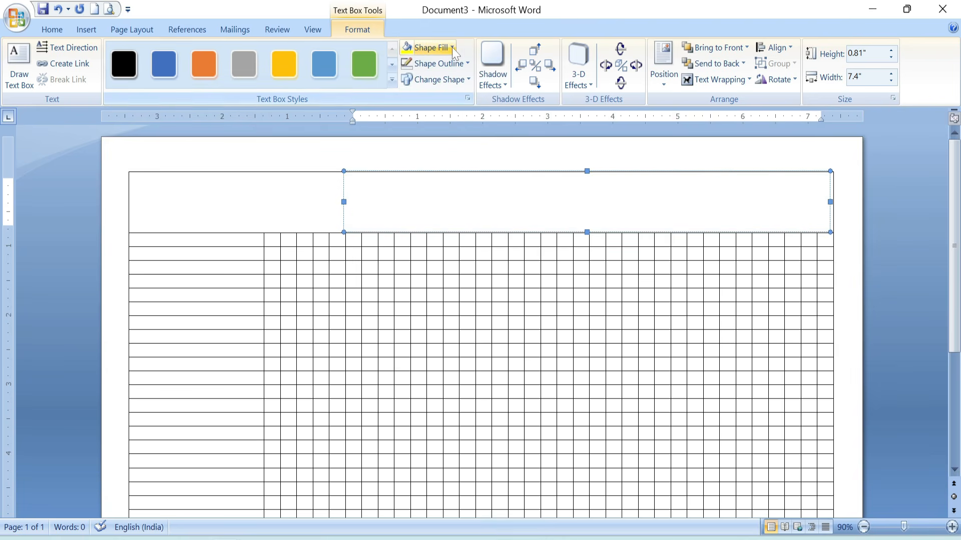
left_click(429, 47)
left_click(431, 175)
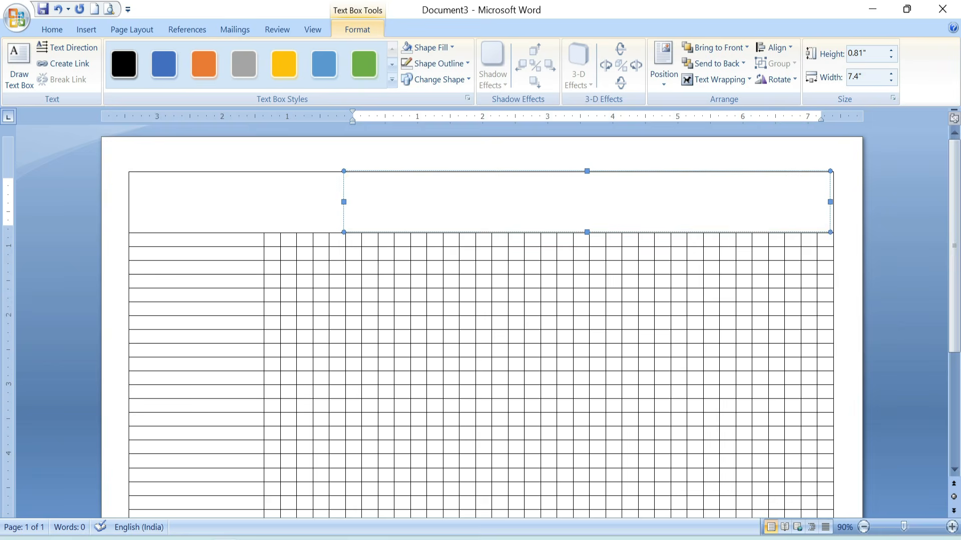
Enter the title "Attendance Sheet" in the text box and format it as bold 48 pt Cooper Std Black.
type("Attendance Sheet")
key("ctrl+a")
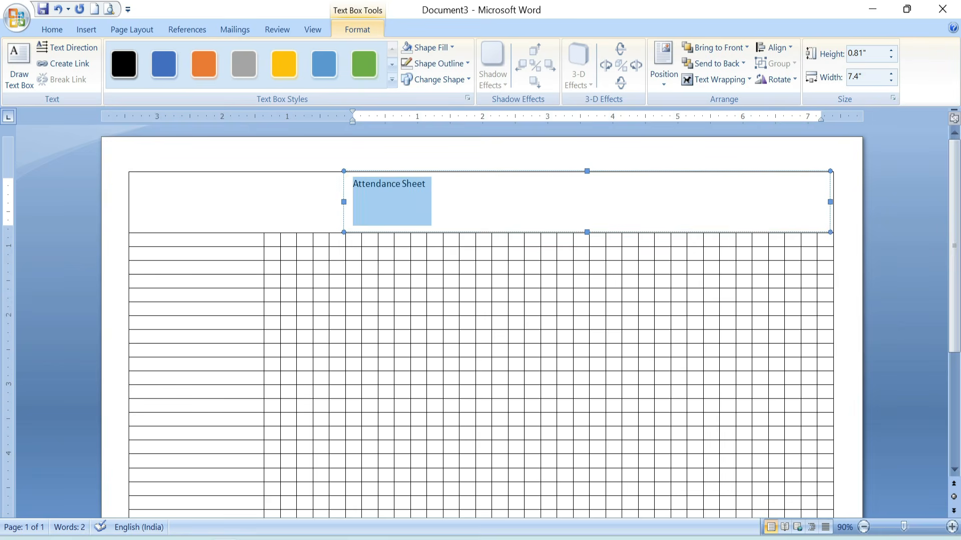
left_click(53, 29)
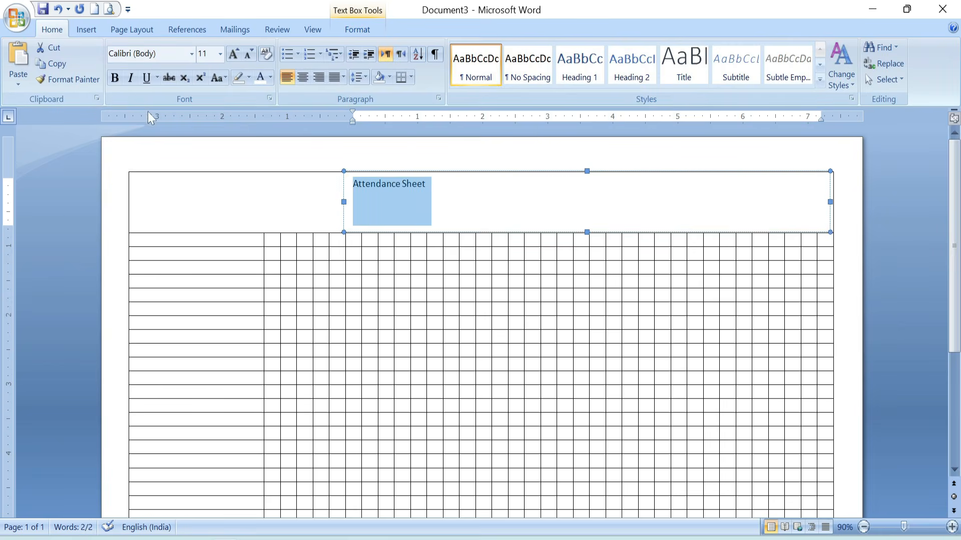
left_click(233, 53)
left_click(234, 53)
left_click(233, 53)
left_click(233, 53)
left_click(233, 53)
left_click(233, 53)
left_click(233, 53)
left_click(234, 53)
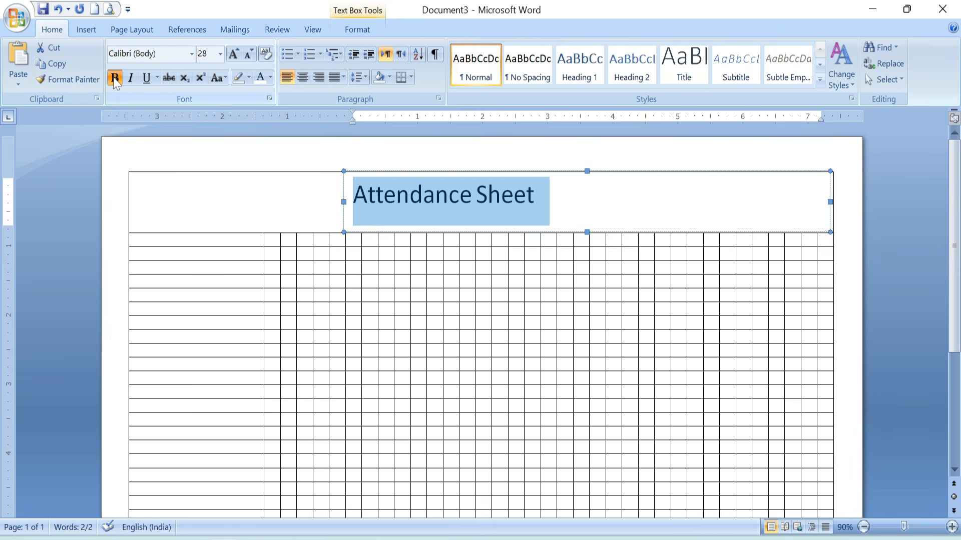
left_click(114, 77)
left_click(234, 53)
left_click(234, 53)
left_click(192, 53)
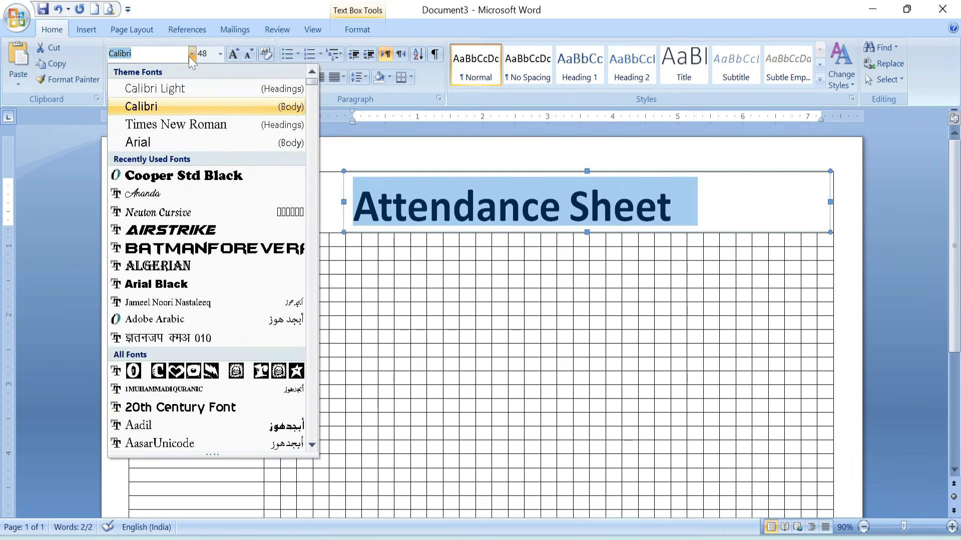
left_click(172, 177)
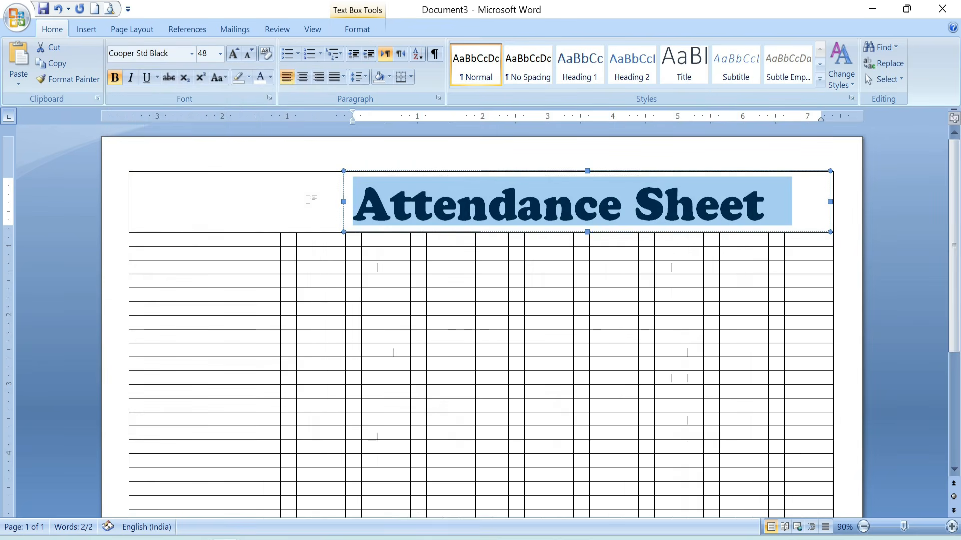
Move the title text box slightly up and to the left within the header row.
key("Right")
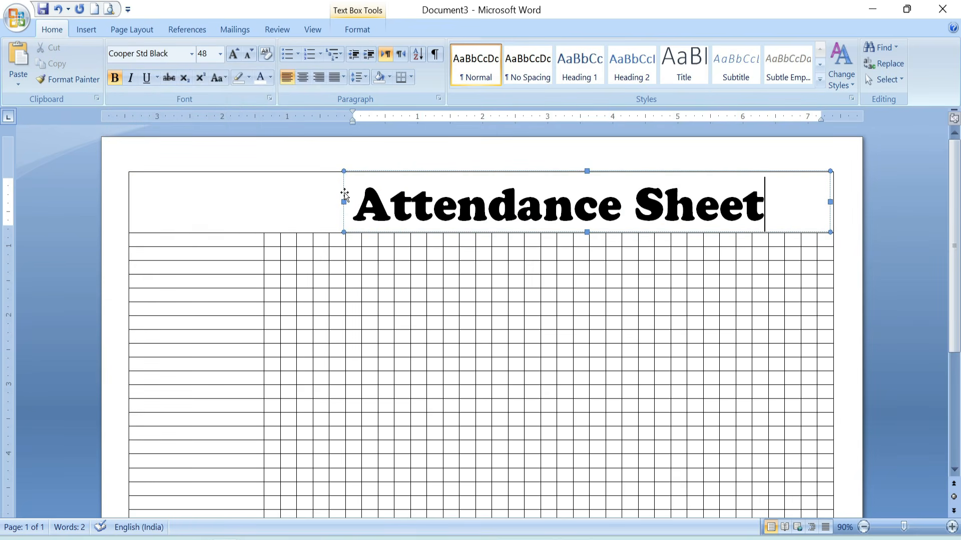
left_click_drag(345, 193, 343, 187)
left_click(615, 225)
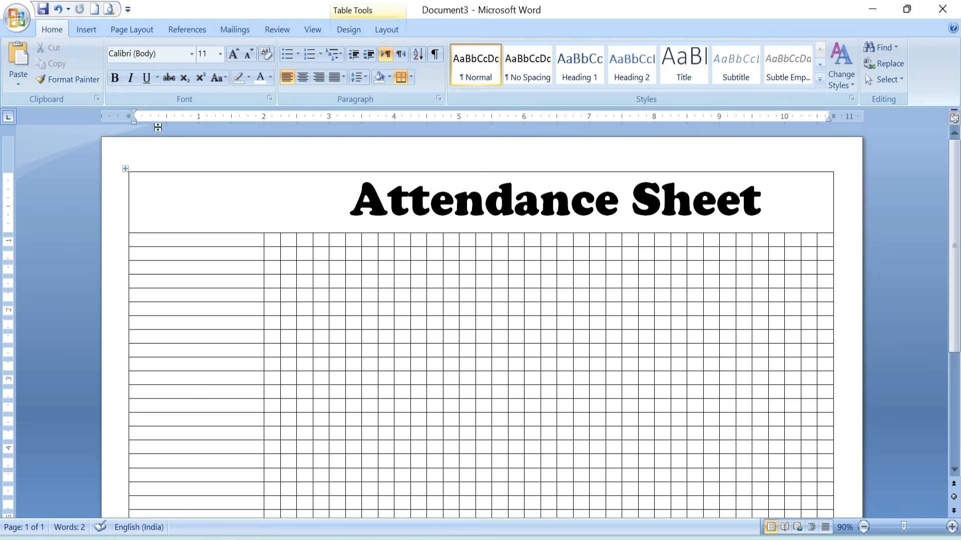
Draw a second text box about 2.52" wide and 0.75" high before the title in the header row and remove its outline.
left_click(86, 29)
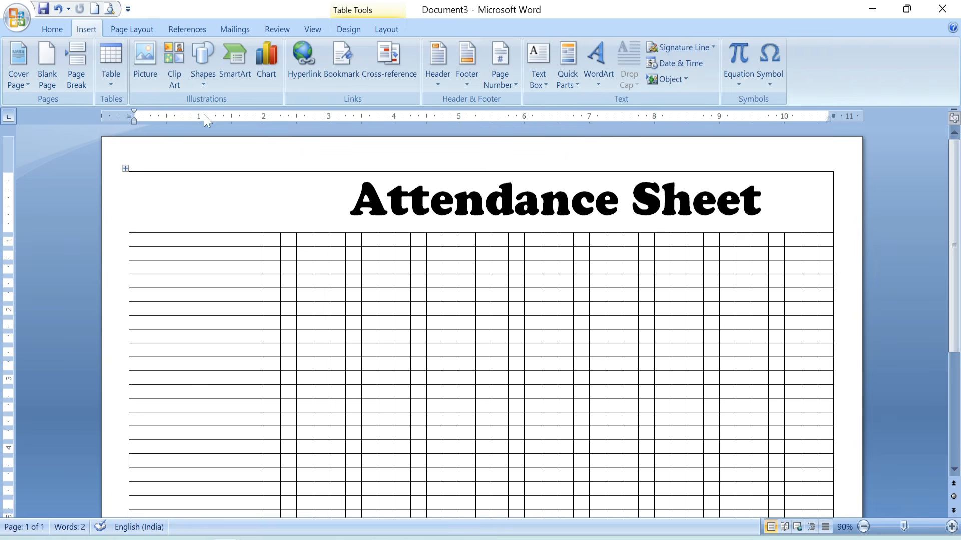
left_click(202, 65)
left_click(196, 113)
left_click_drag(133, 173, 302, 231)
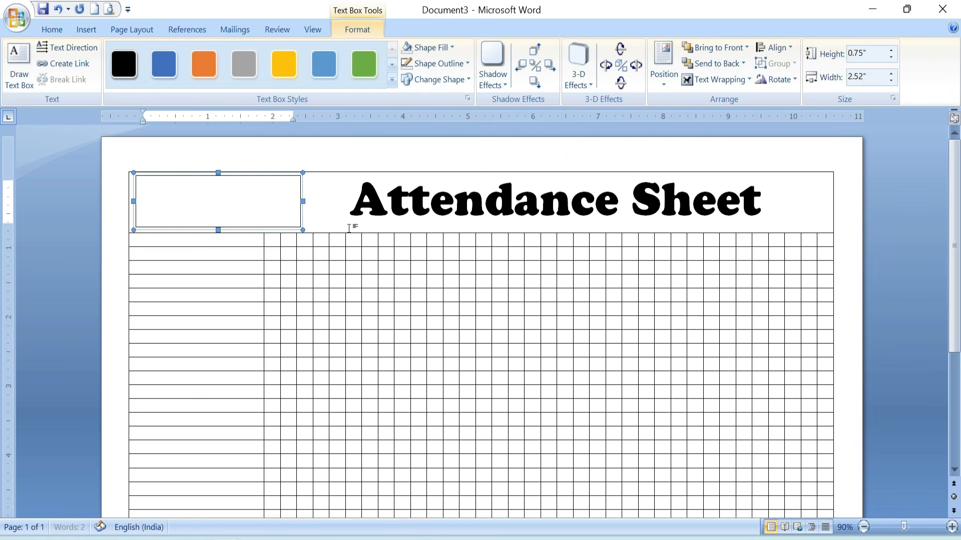
left_click(407, 66)
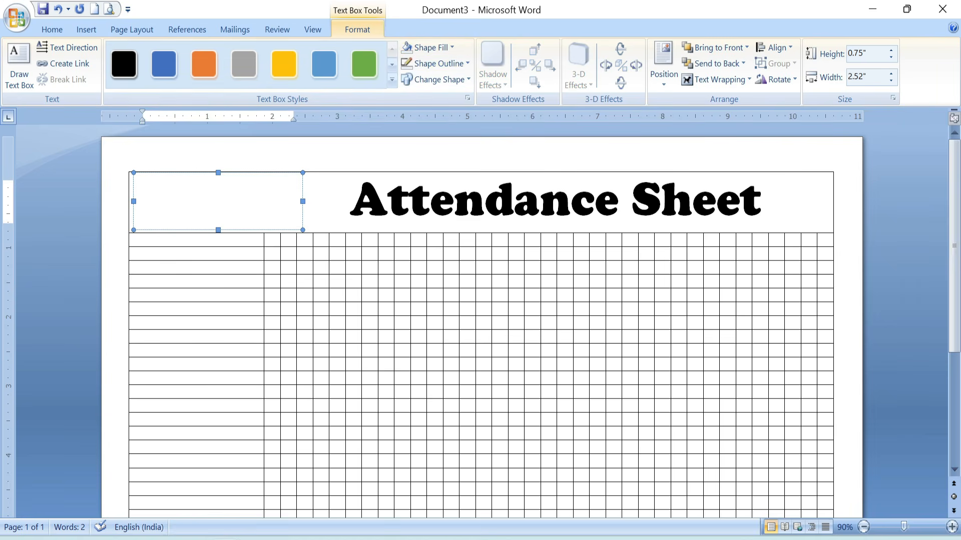
Enter the lines "Name" and "Date" in the small text box, each with a bold label followed by a dotted line.
type("Name ..................................................")
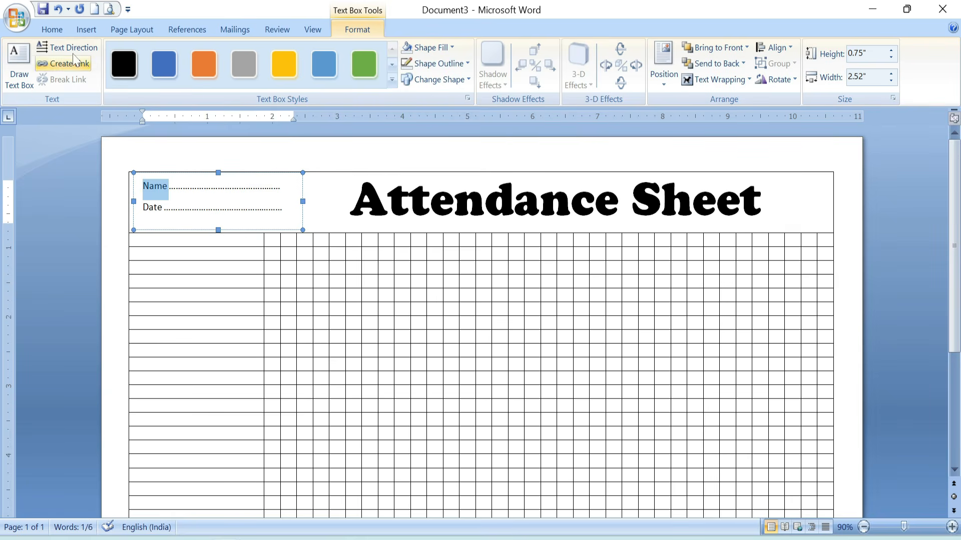
left_click(50, 28)
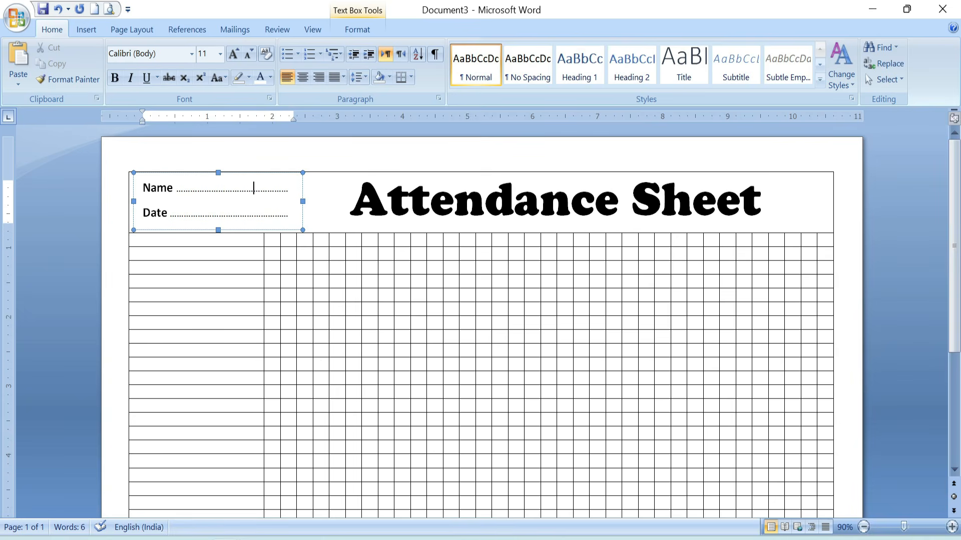
left_click(313, 208)
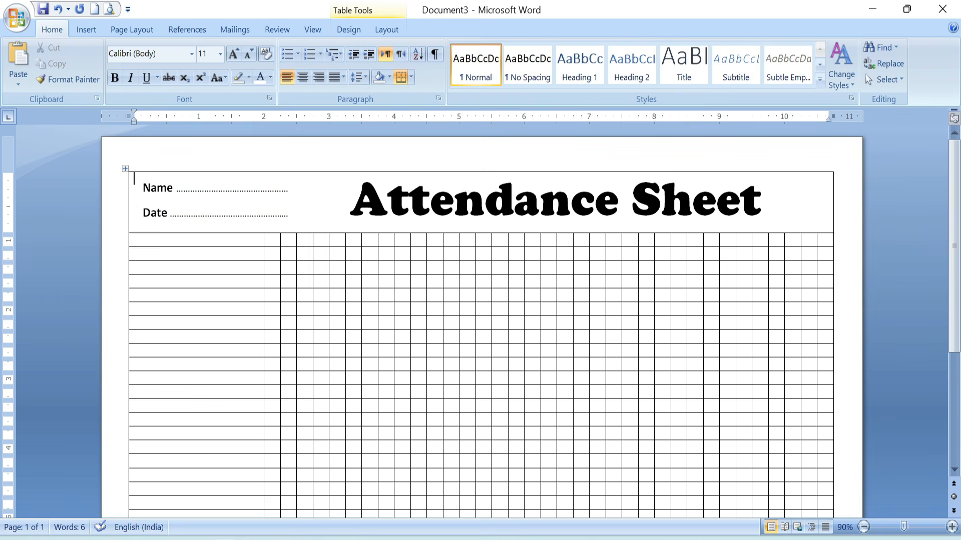
Merge the first column's two cells directly below the header into one centred cell labelled "Student’s Name".
left_click_drag(198, 241, 199, 254)
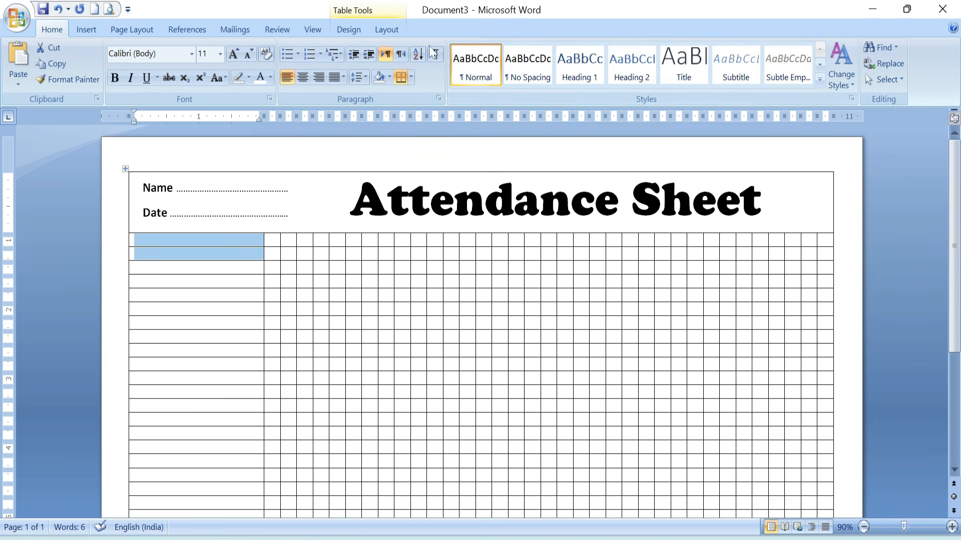
left_click(387, 29)
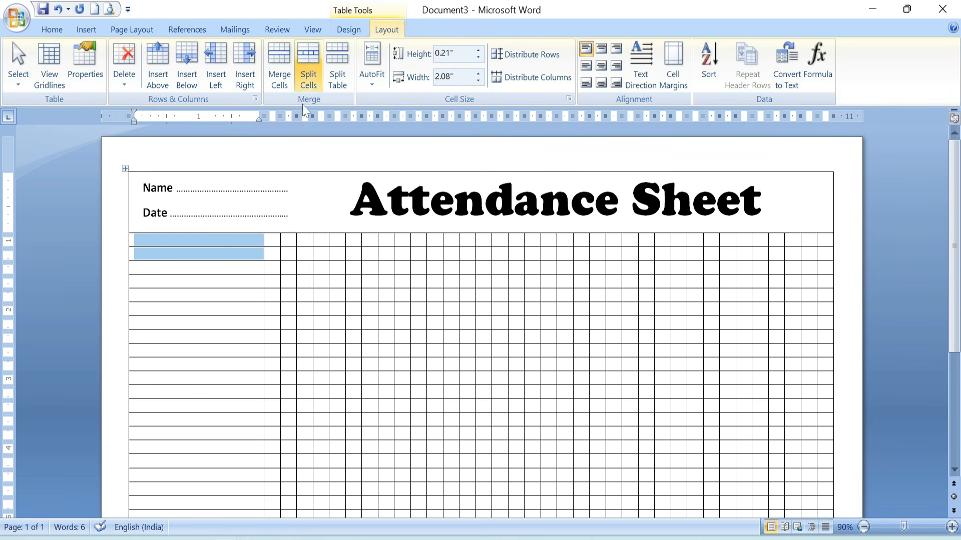
left_click(278, 62)
left_click(194, 248)
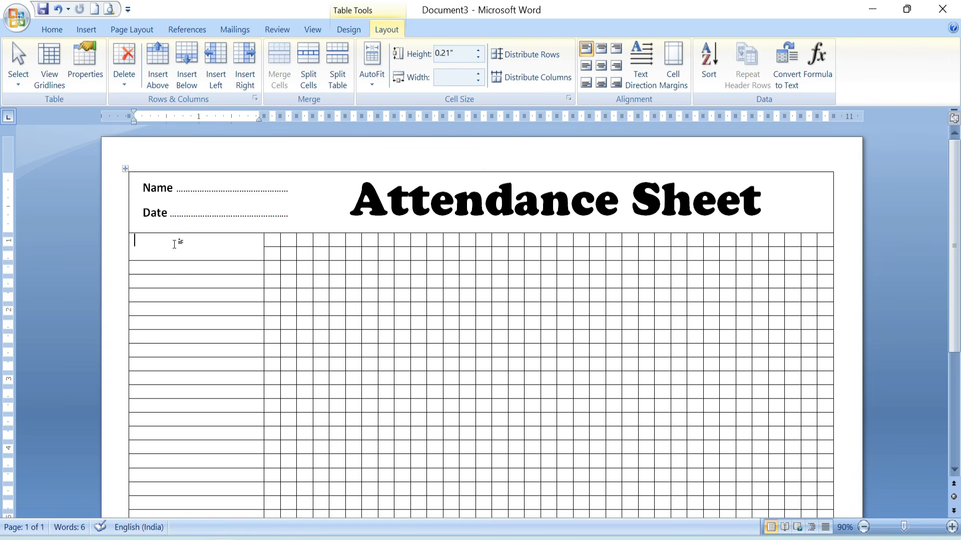
left_click(601, 65)
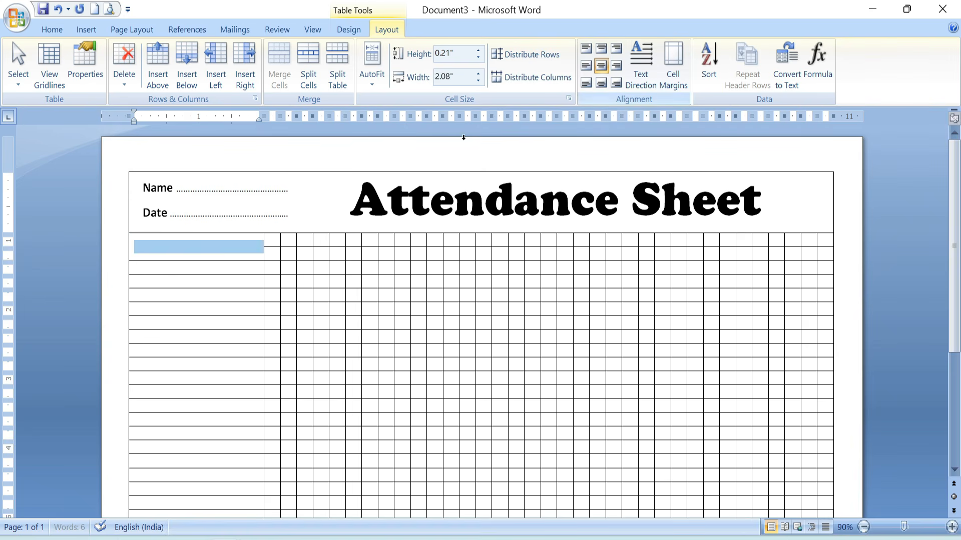
left_click(180, 249)
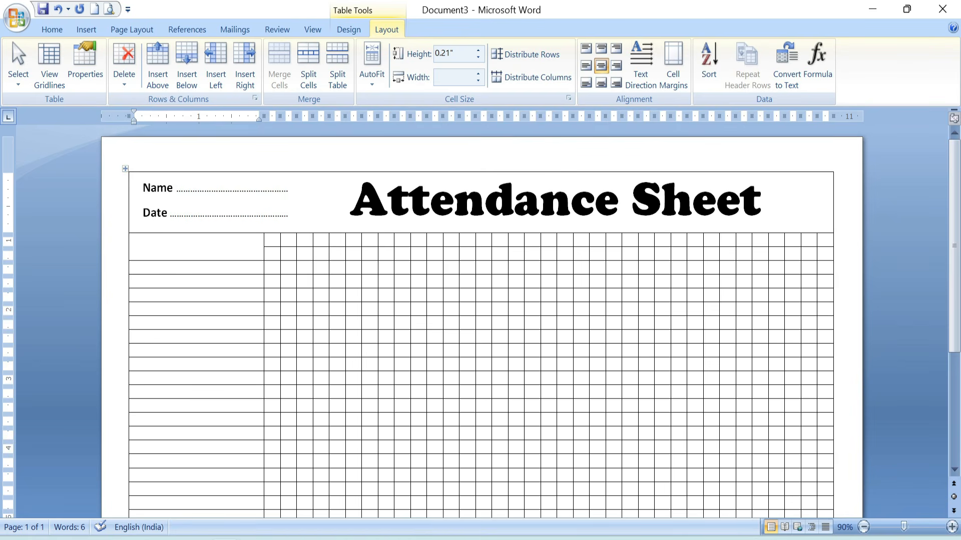
type("Student’s Name")
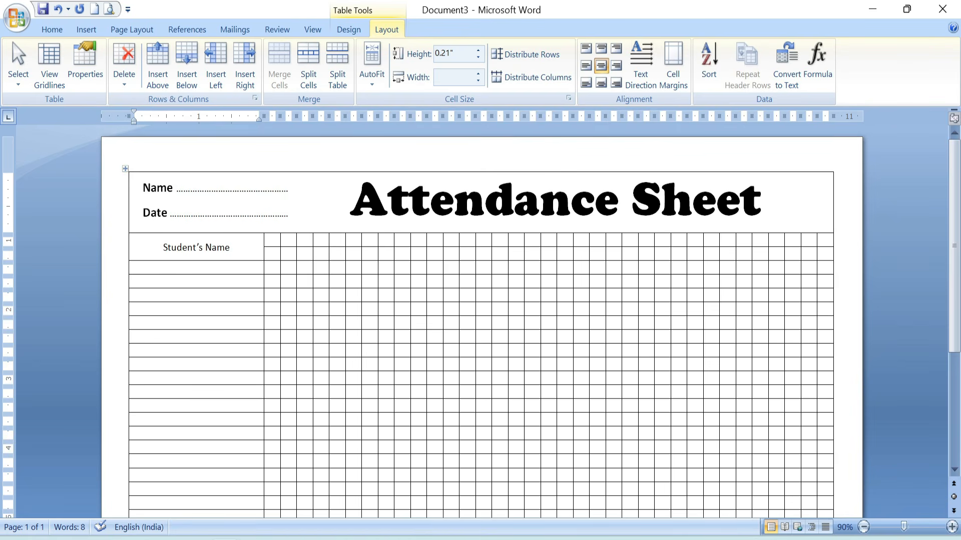
left_click_drag(231, 248, 165, 248)
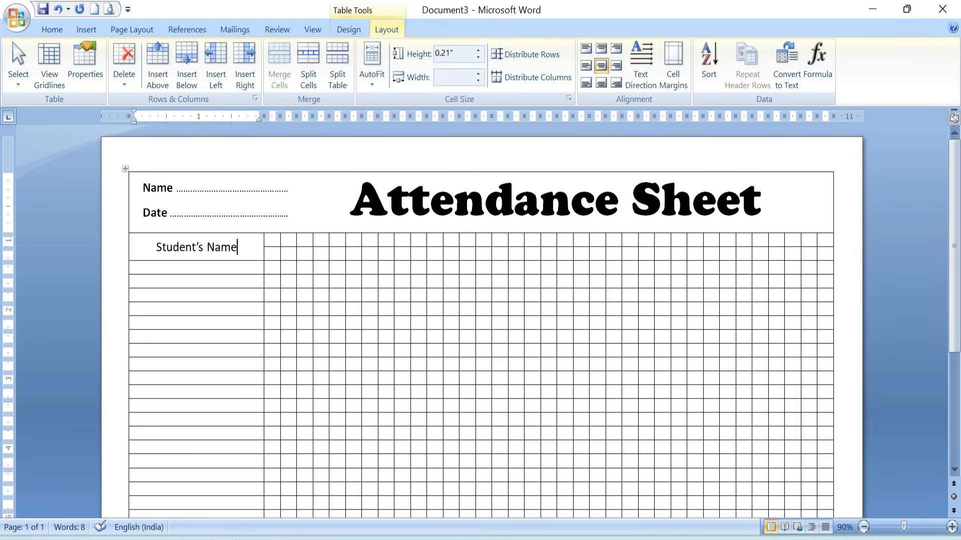
Set the text of all narrow grid cells beside the first column to bold 10 pt.
left_click_drag(271, 240, 825, 506)
left_click(52, 29)
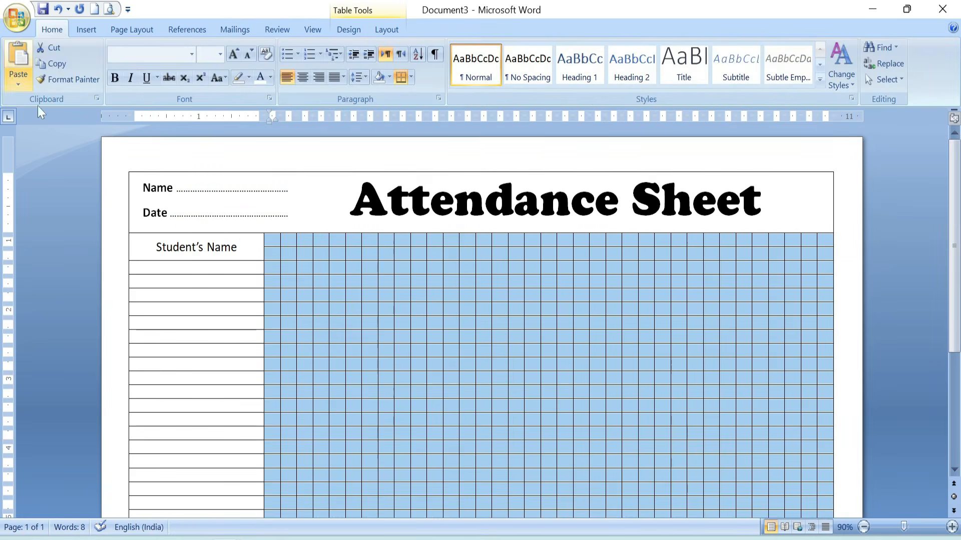
left_click(221, 56)
left_click(209, 96)
Enter the weekday letters M, T, W, T, F, S, S in the first seven narrow cells of the row above the blank student rows.
left_click(279, 307)
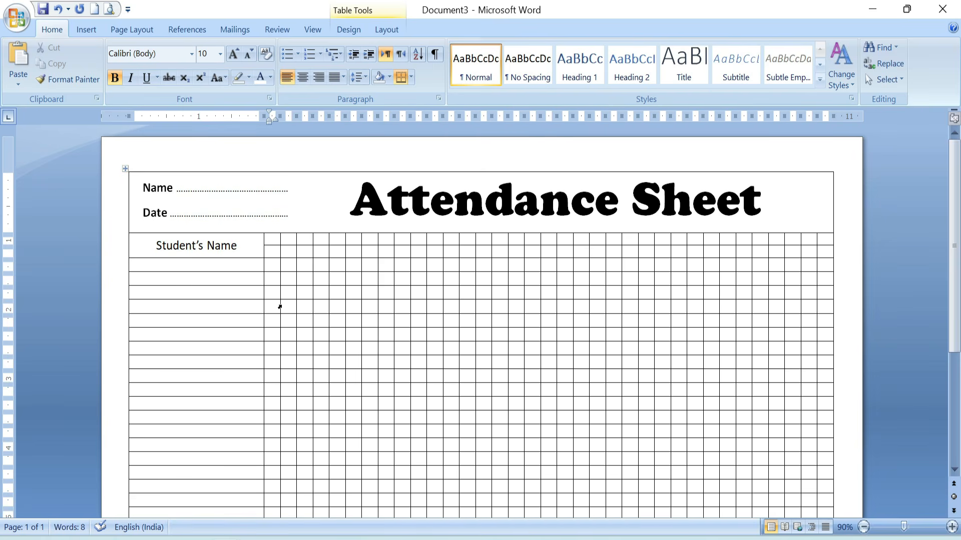
type("M")
key("Tab")
type("T")
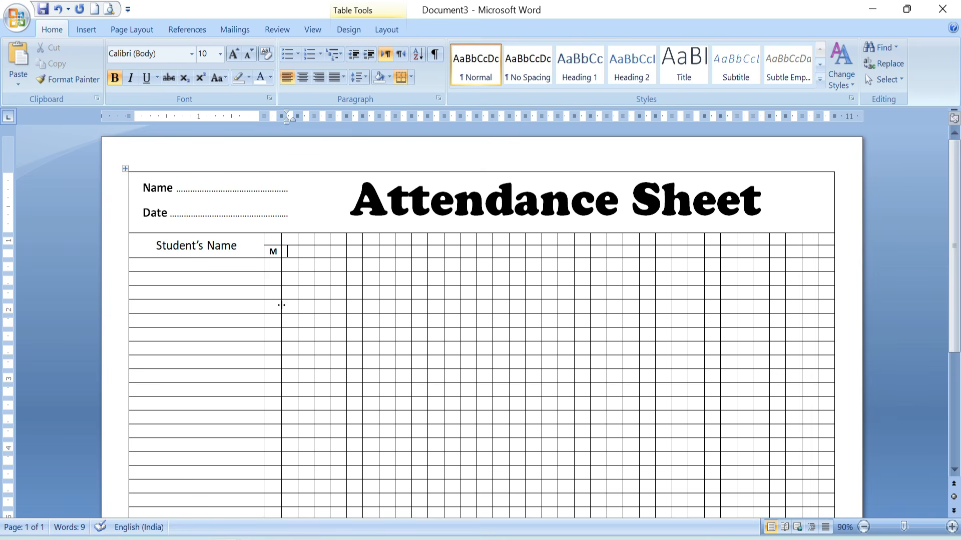
key("Tab")
type("W")
key("Tab")
type("T")
key("Tab")
type("F")
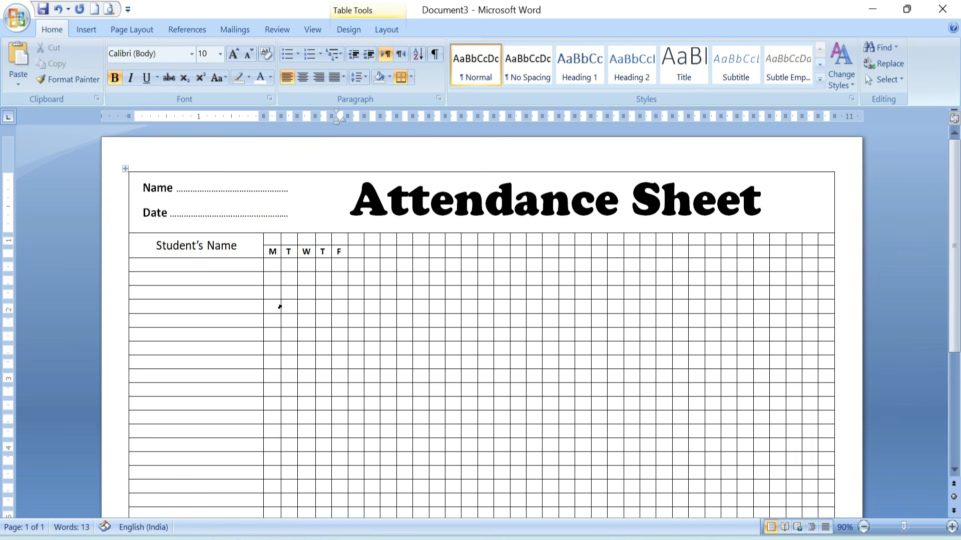
key("Tab")
type("S")
key("Tab")
type("S")
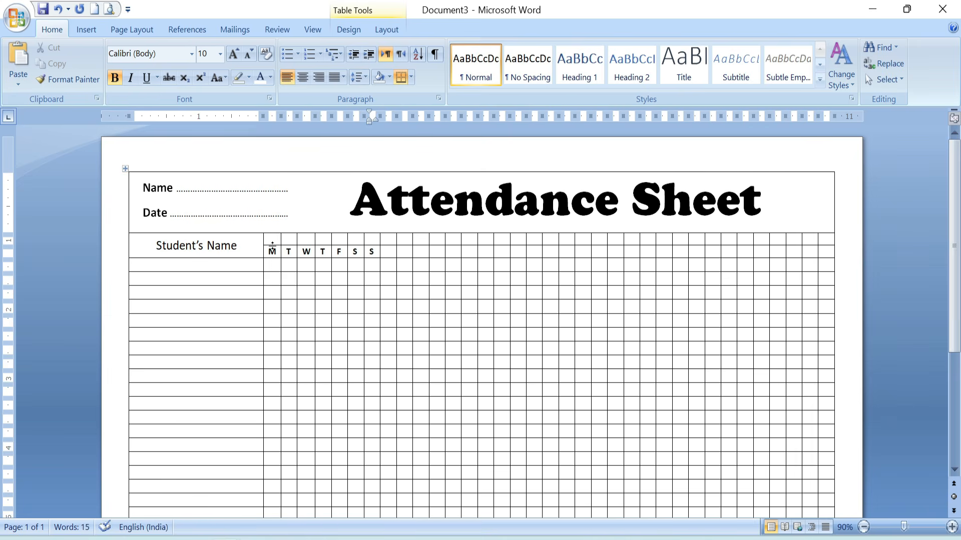
Copy the seven weekday letters and paste them across the remaining cells of the same row.
left_click_drag(375, 252, 280, 257)
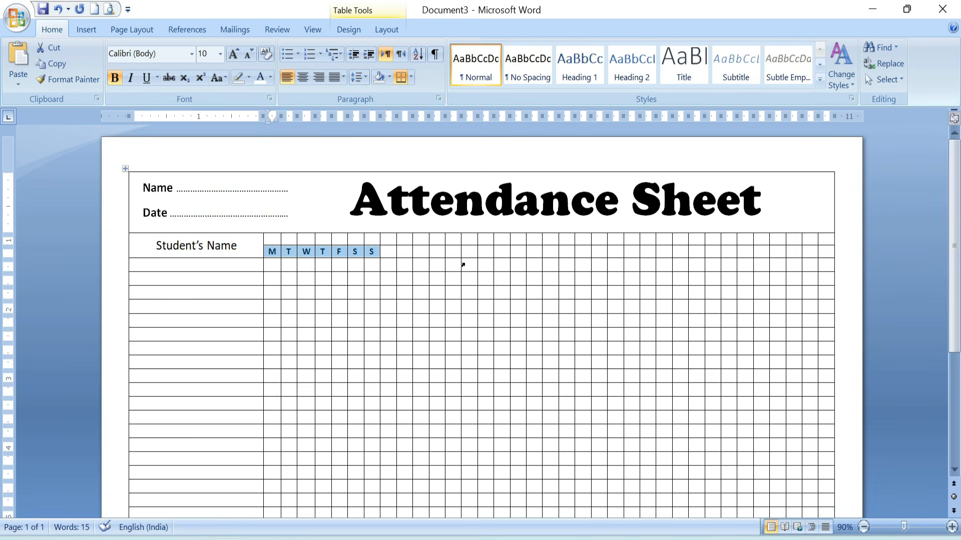
left_click_drag(387, 252, 825, 253)
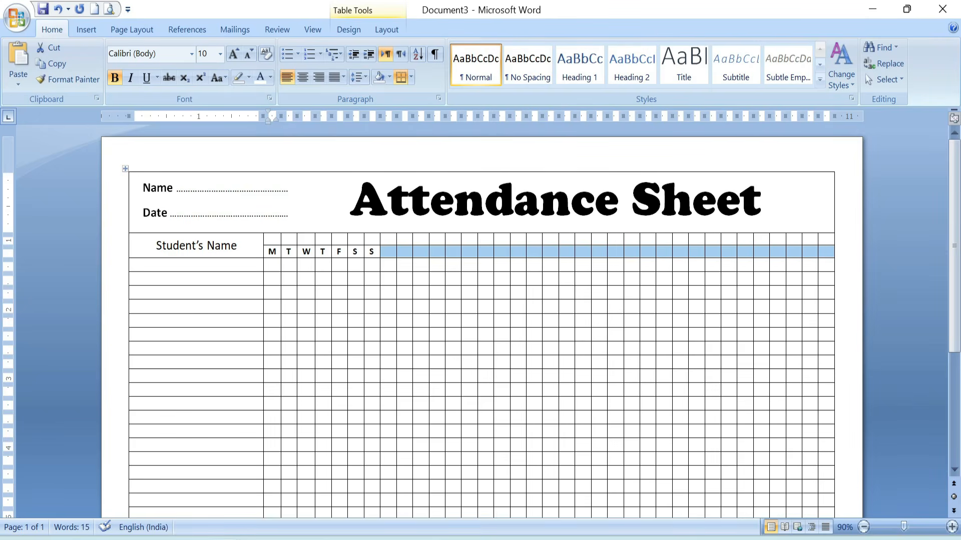
type("M\tT\tW\tT\tF\tS\tS\tM\tT\tW\tT\tF\tS\tS\tM\tT\tW\tT\tF\tS\tS\tM\tT\tW\tT\tF\tS\tS")
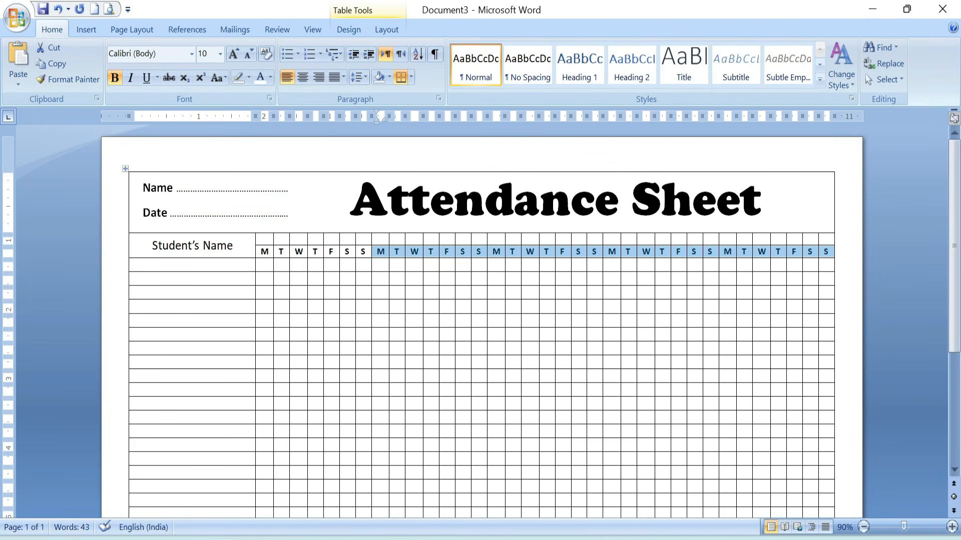
left_click(376, 241)
left_click(399, 251)
Merge the cells above each set of seven weekday letters, making one cell per week across the row.
left_click_drag(261, 240, 364, 239)
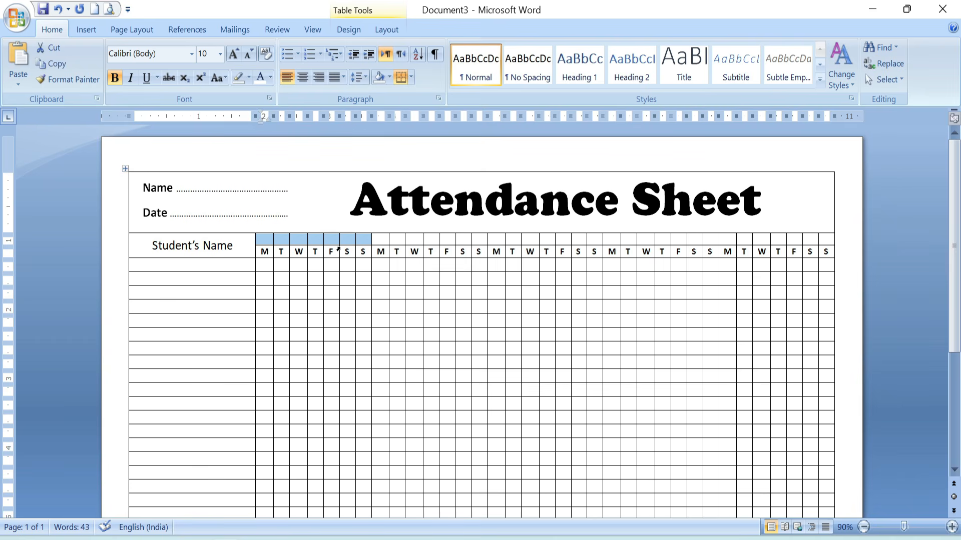
left_click(383, 33)
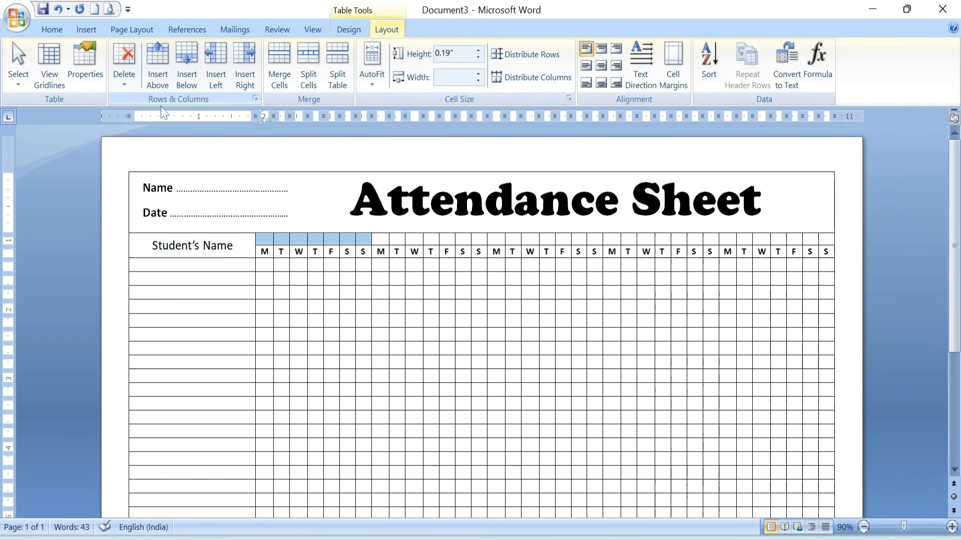
left_click(280, 54)
left_click_drag(379, 239, 479, 240)
left_click(279, 60)
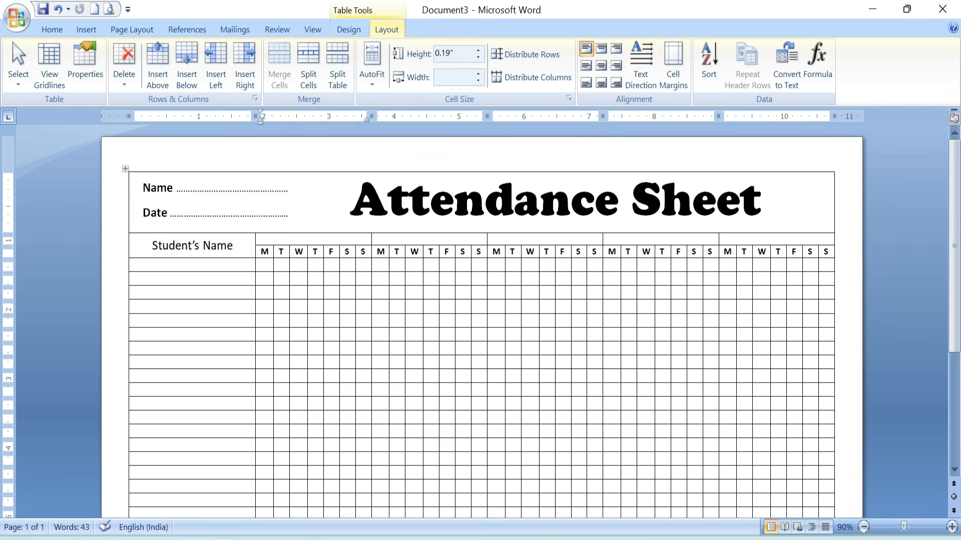
Label the five merged week cells "First Week", "Second Week", "Third Week", "Fourth Week" and "Fifth Week".
type("First Week")
key("Tab")
type("Second Week")
key("Tab")
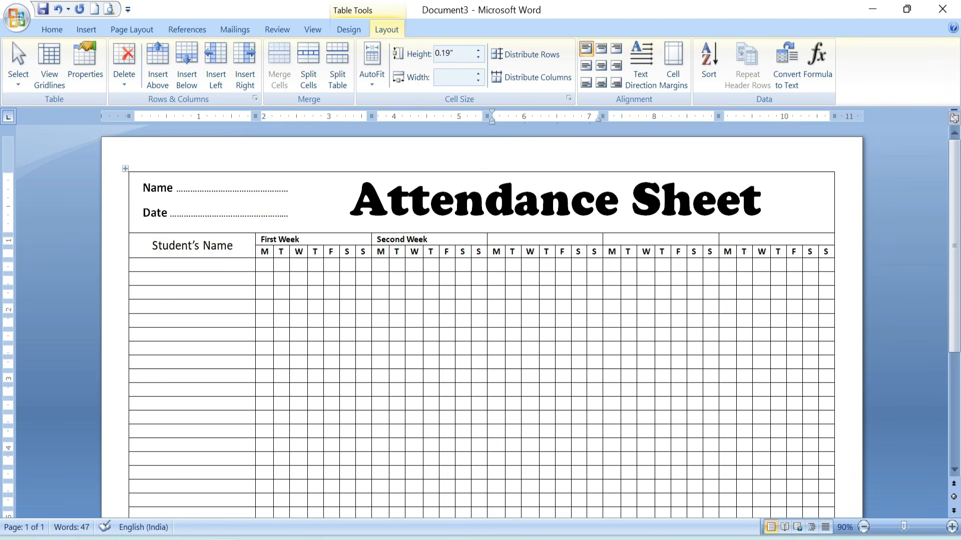
type("Third Week")
key("Tab")
type("Fourth Week")
key("Tab")
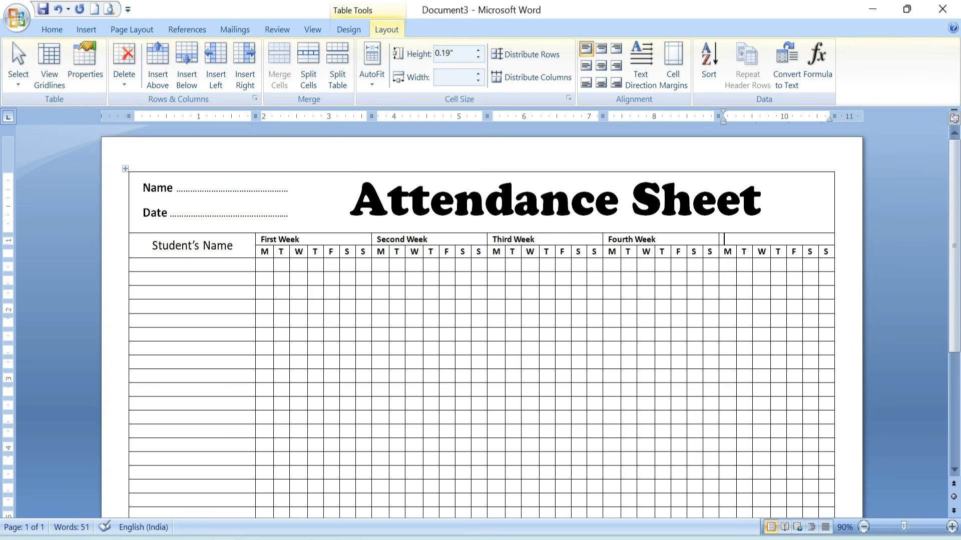
type("Fifth Week")
Centre the labels of all five weeks within their merged cells above the weekday letters.
key("shift+Left")
key("shift+Left")
key("shift+Left")
key("shift+Left")
key("shift+Left")
key("shift+Left")
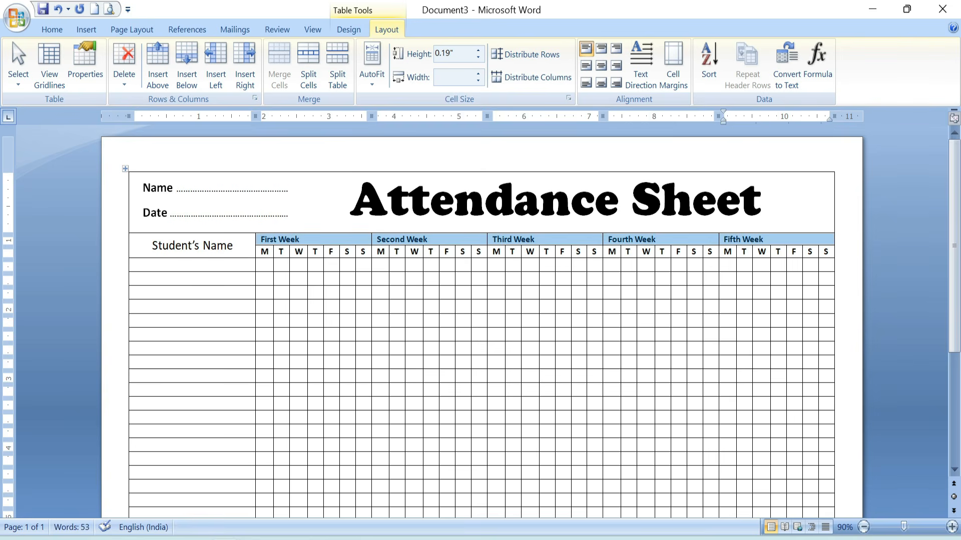
left_click(601, 65)
left_click(512, 306)
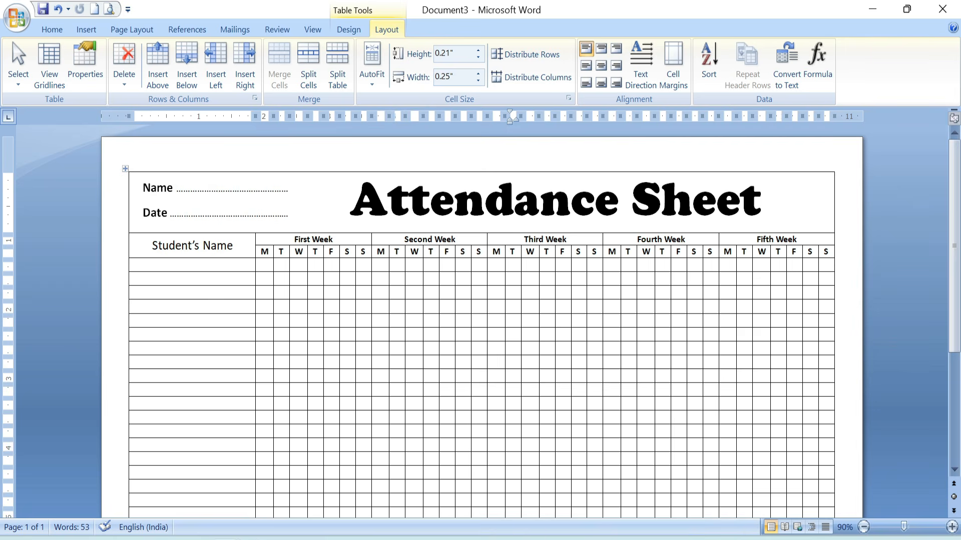
Try inserting two extra rows below the last row of the table, and undo the insertion.
scroll(562, 286, "down", 7)
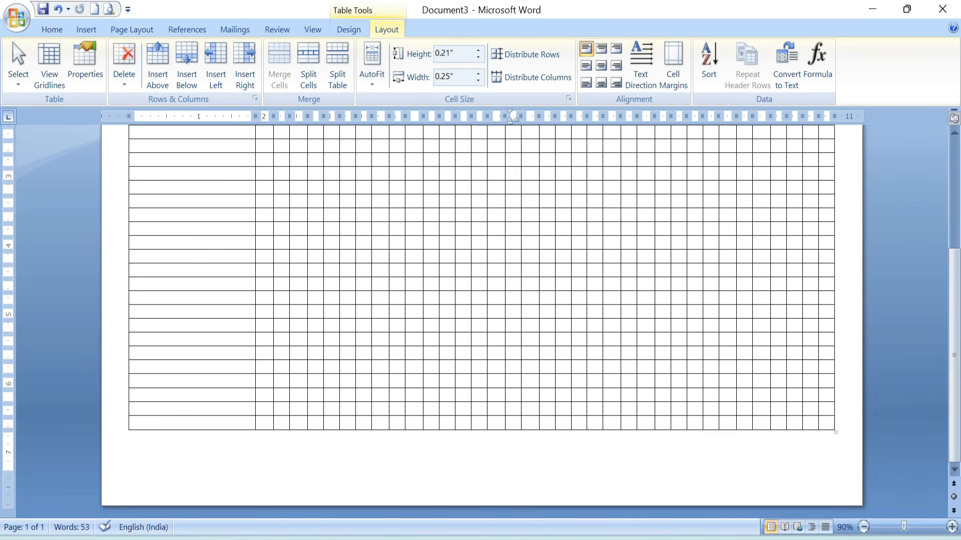
key("ctrl+z")
scroll(482, 320, "up", 1)
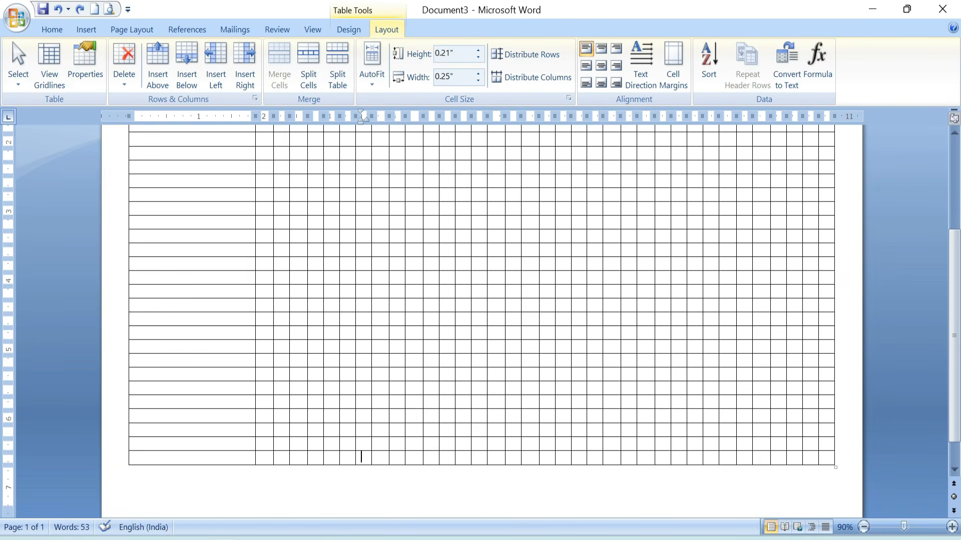
left_click(411, 457)
left_click(191, 52)
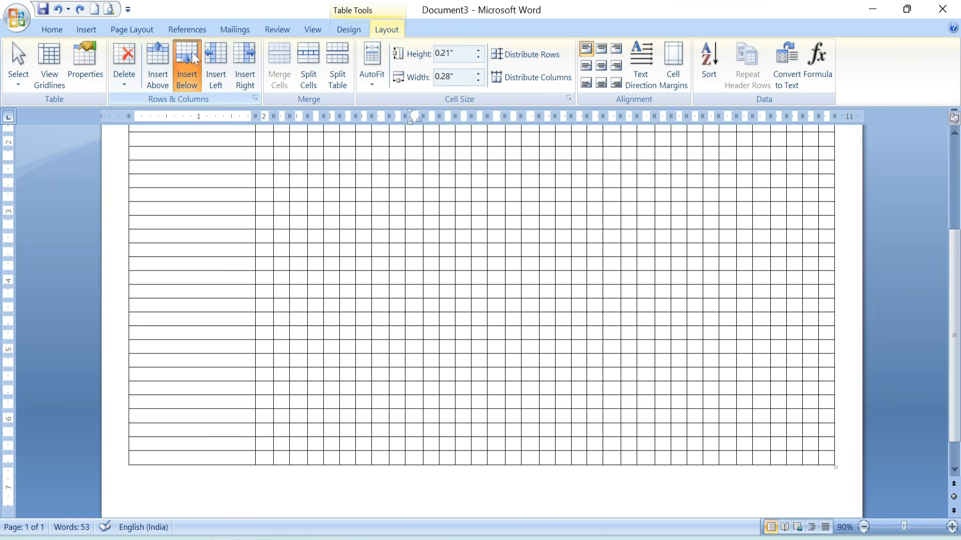
left_click(192, 52)
scroll(482, 320, "down", 1)
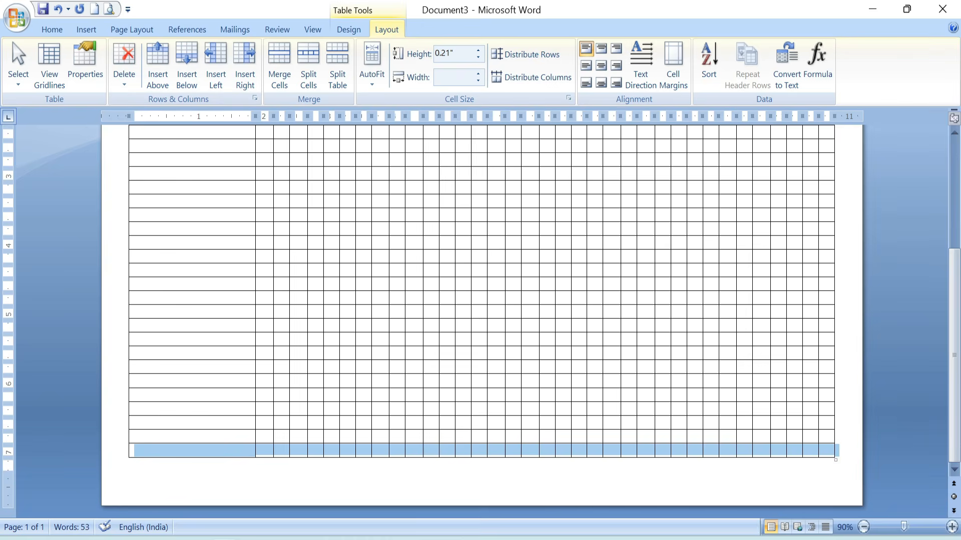
key("ctrl+z")
scroll(369, 315, "up", 5)
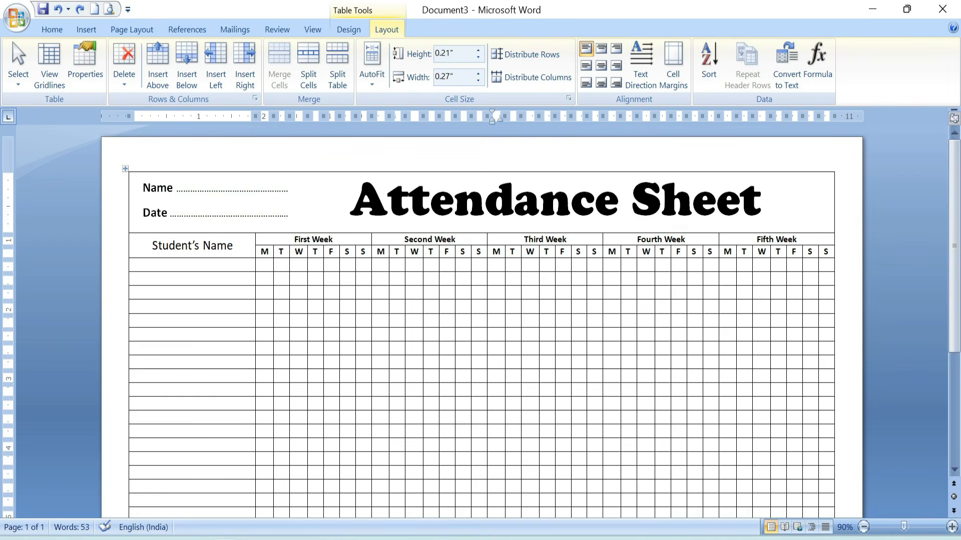